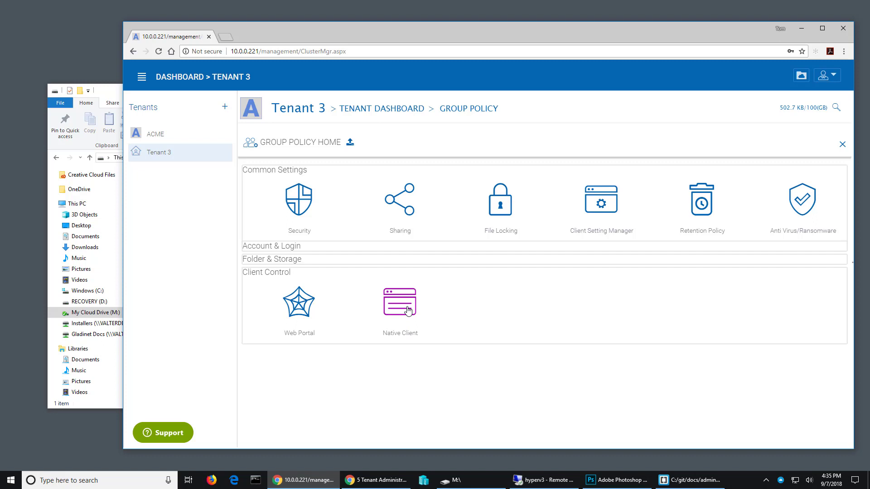
# Step: Review Tenant 3's Native Client and Home Directory group policy settings
pyautogui.click(408, 311)
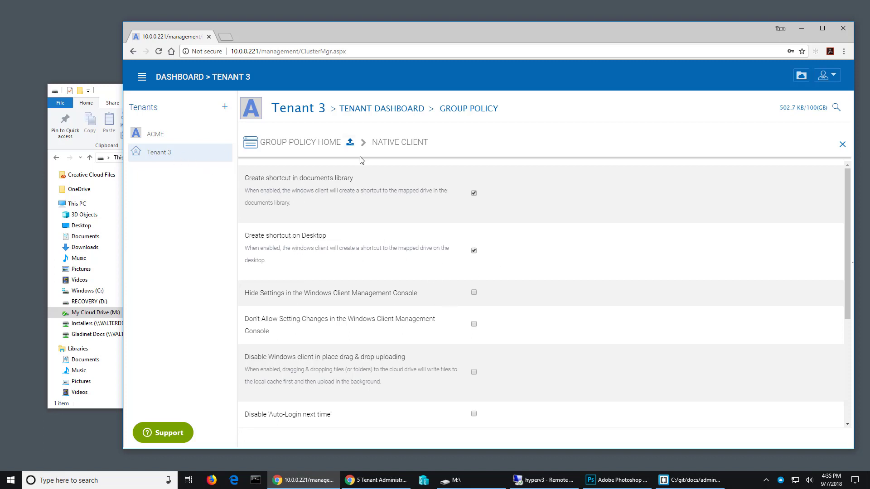
pyautogui.click(316, 143)
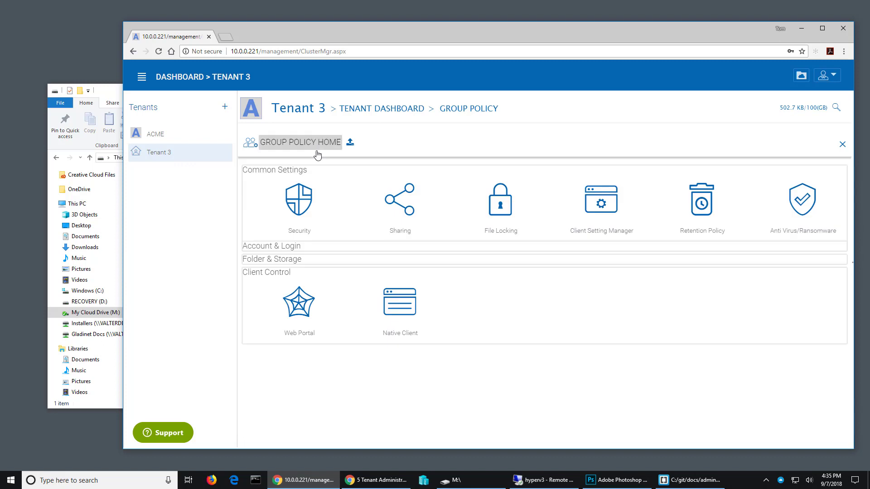
pyautogui.click(291, 261)
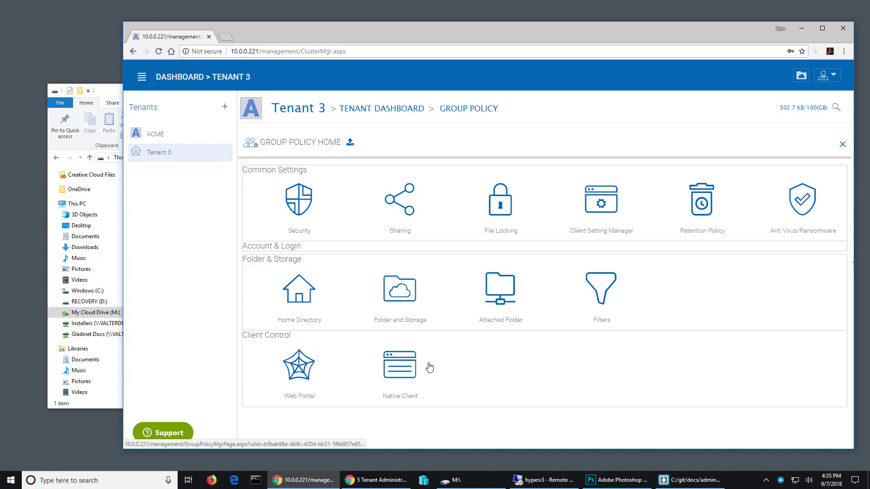
pyautogui.click(301, 300)
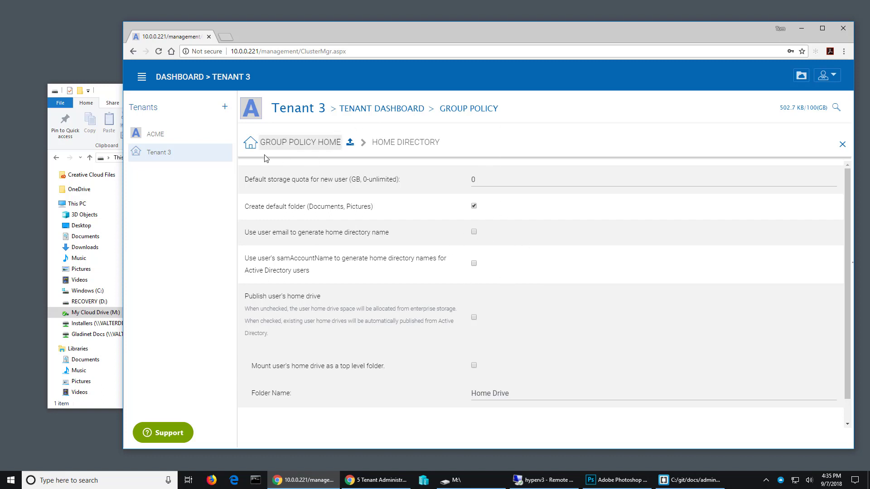
# Step: Start a new native user for Tenant 3 with first name T3 and last name User2
pyautogui.click(299, 113)
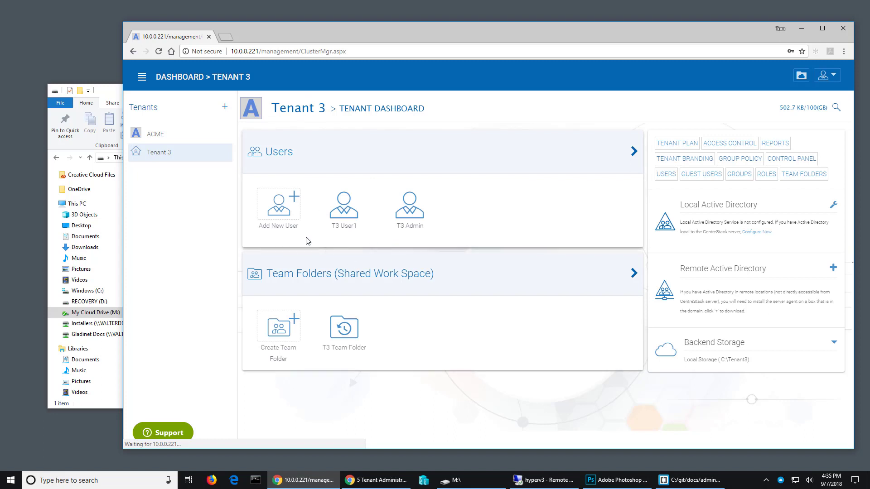
pyautogui.click(291, 209)
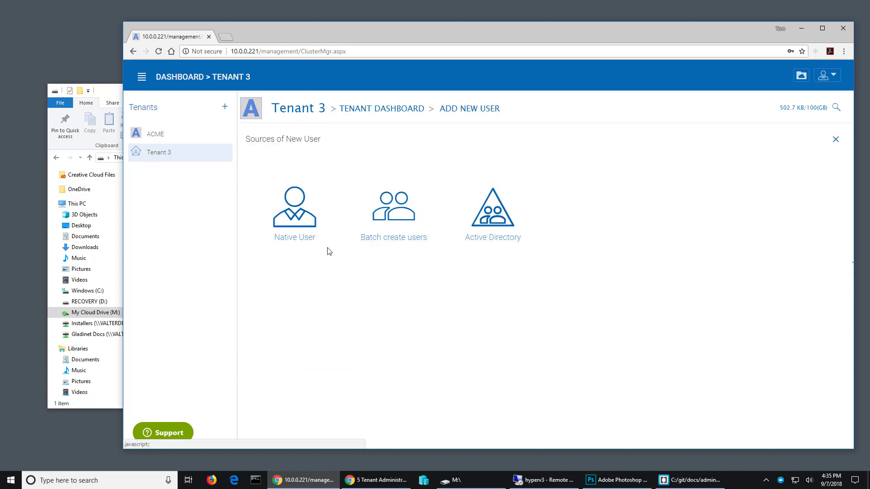
pyautogui.click(293, 226)
pyautogui.click(445, 218)
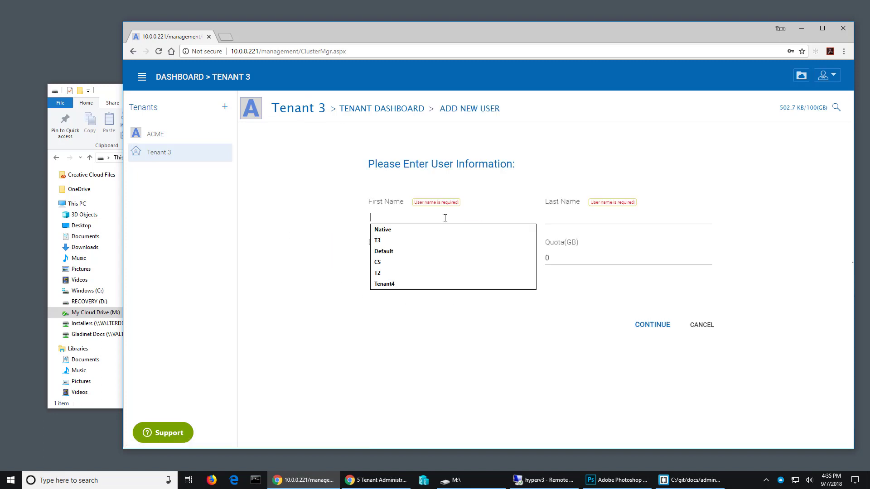
pyautogui.write('T')
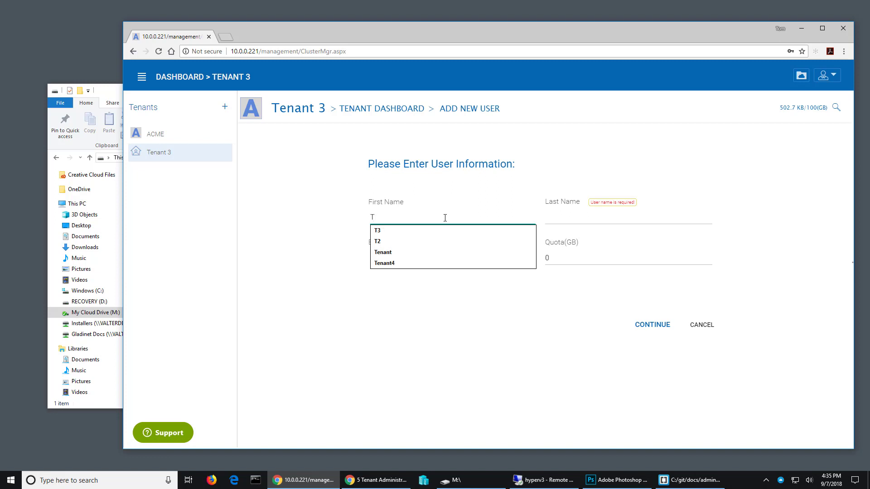
pyautogui.write('3')
pyautogui.press('Tab')
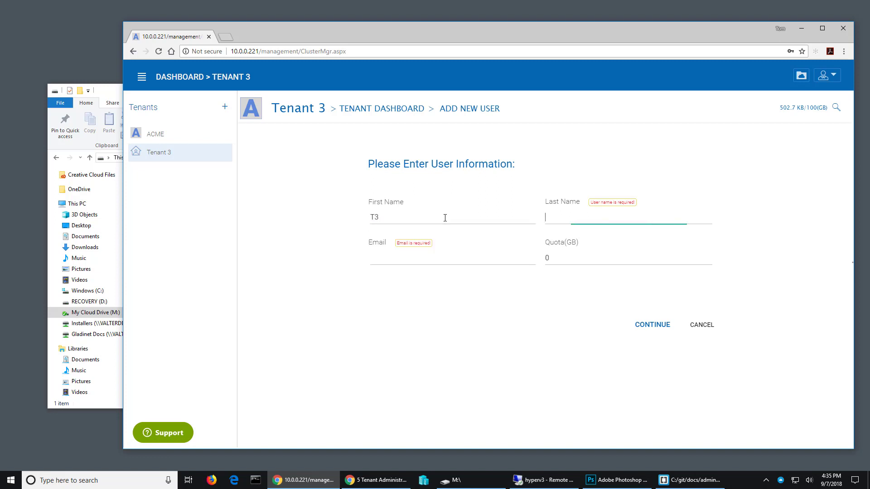
pyautogui.write('User2')
pyautogui.press('Tab')
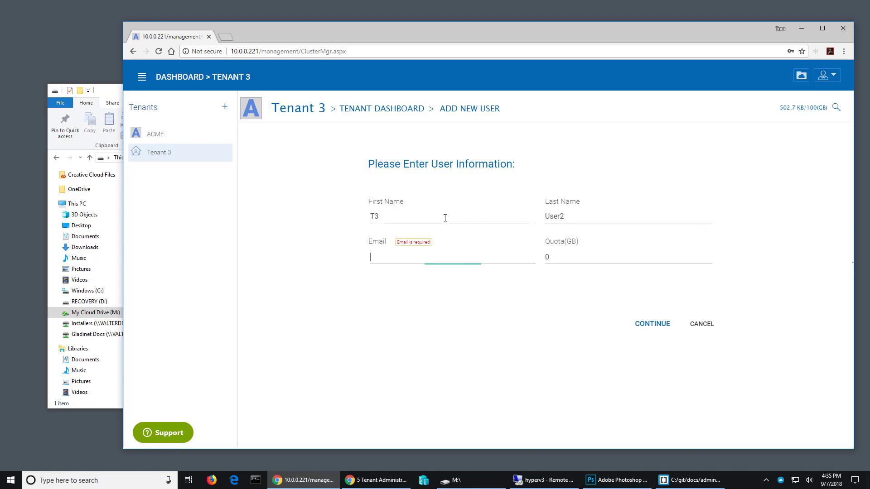
# Step: Fill in the new user's email and continue to the user creation options
pyautogui.write('t3')
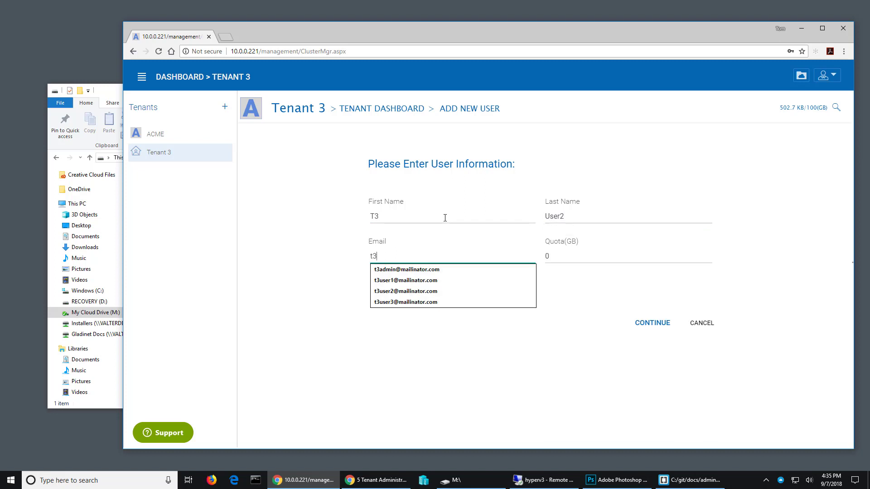
pyautogui.write('user2@')
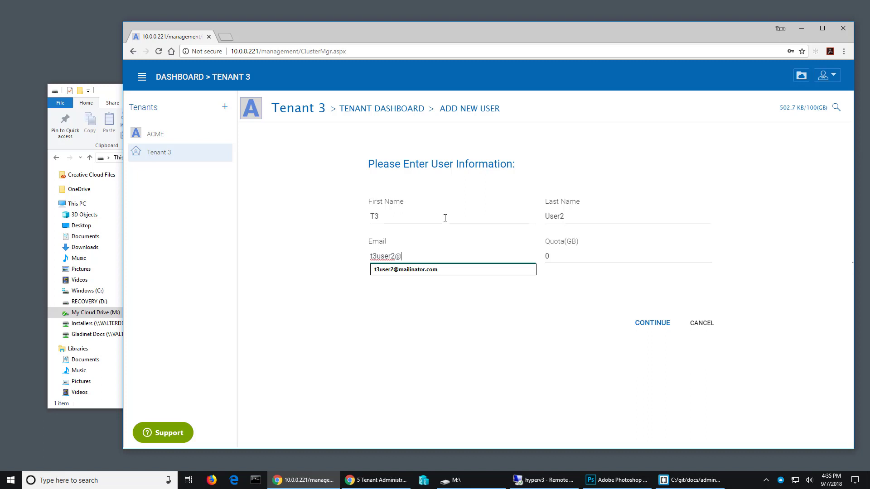
pyautogui.press('Down')
pyautogui.press('Tab')
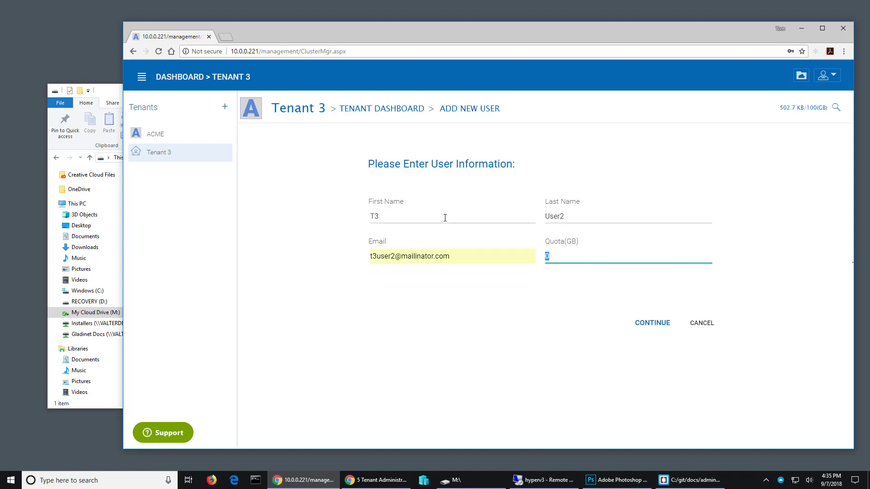
pyautogui.click(654, 324)
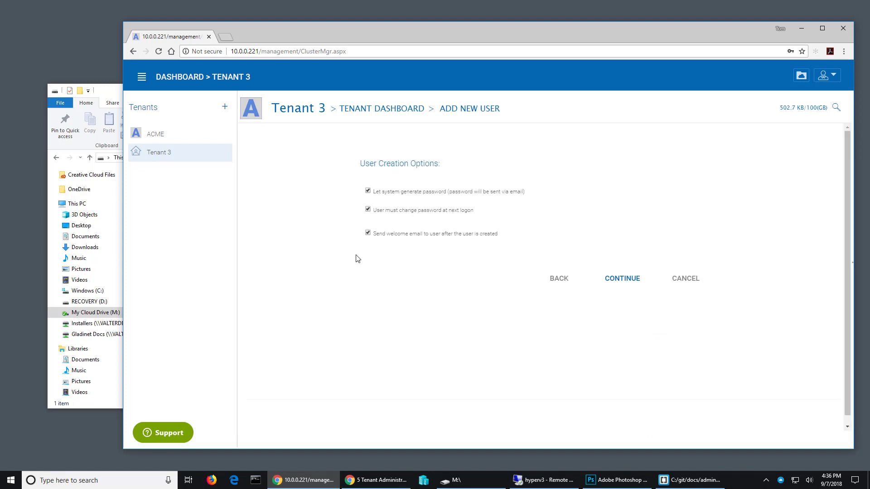
# Step: Turn off the system-generated password, the mandatory password change at next logon and the welcome email for the new user
pyautogui.click(367, 191)
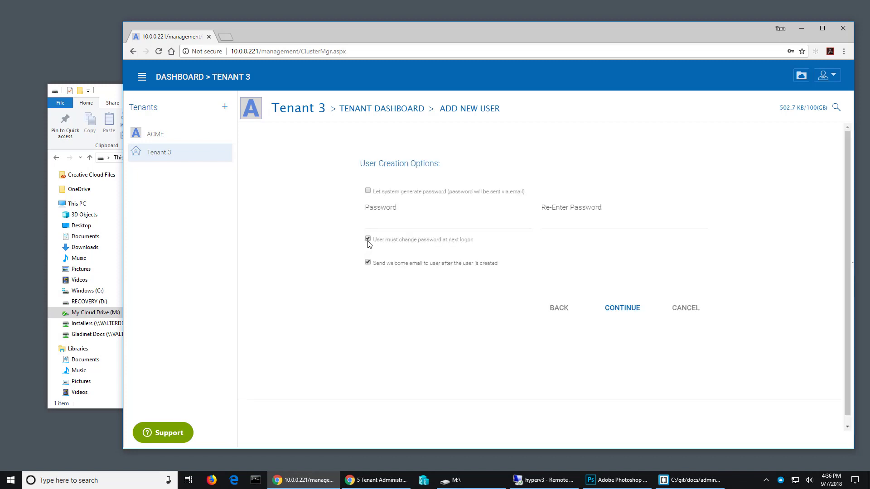
pyautogui.click(368, 240)
pyautogui.click(368, 263)
# Step: Enter the new user's account password in both password fields and continue to the team folder selection
pyautogui.click(382, 224)
pyautogui.write('•••••••')
pyautogui.press('Tab')
pyautogui.write('•••••••')
pyautogui.click(615, 308)
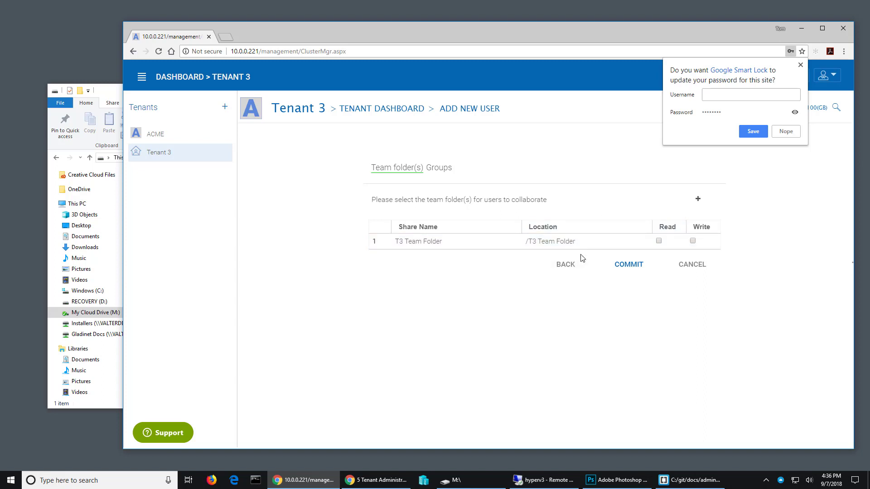
# Step: Grant the new user Read and Write access to T3 Team Folder and commit the user creation
pyautogui.click(659, 242)
pyautogui.click(692, 242)
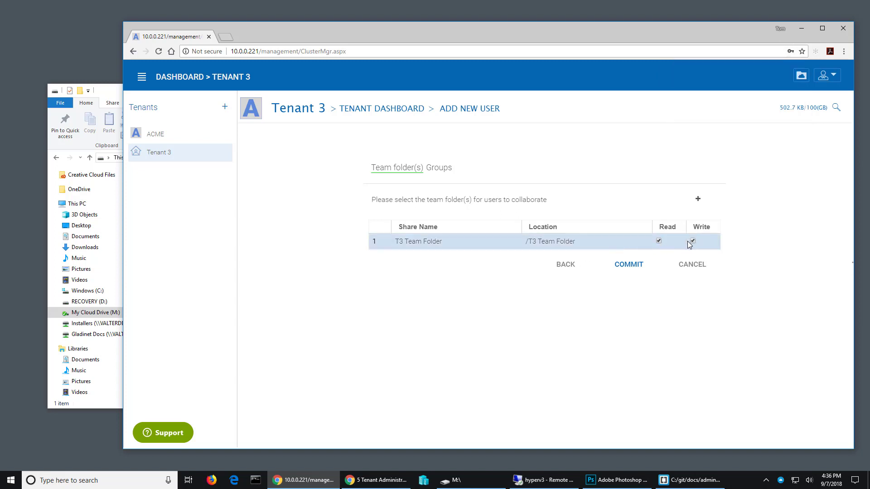
pyautogui.click(619, 269)
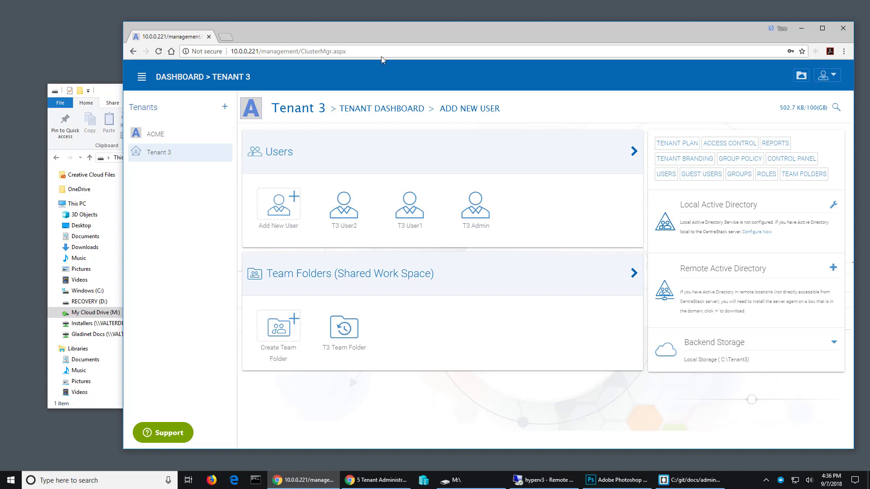
# Step: Minimize the browser and file windows, and sign the current account out of the CentreStack desktop client
pyautogui.click(801, 29)
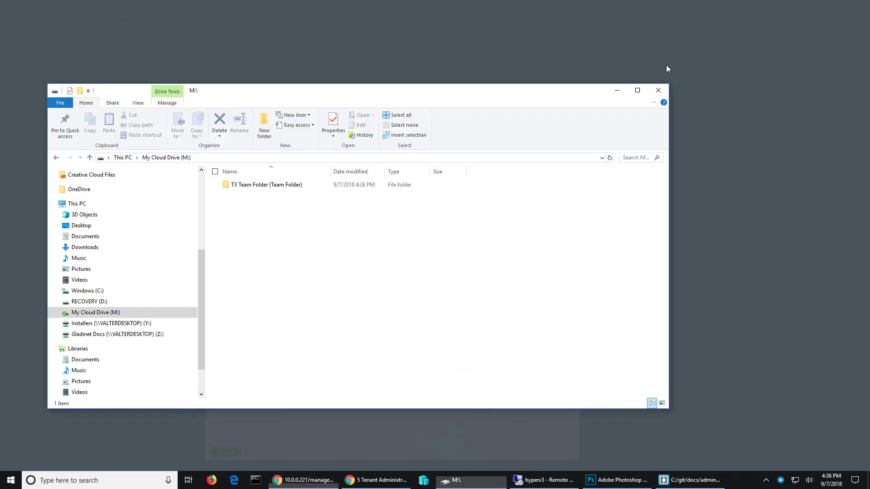
pyautogui.click(620, 90)
pyautogui.click(780, 481)
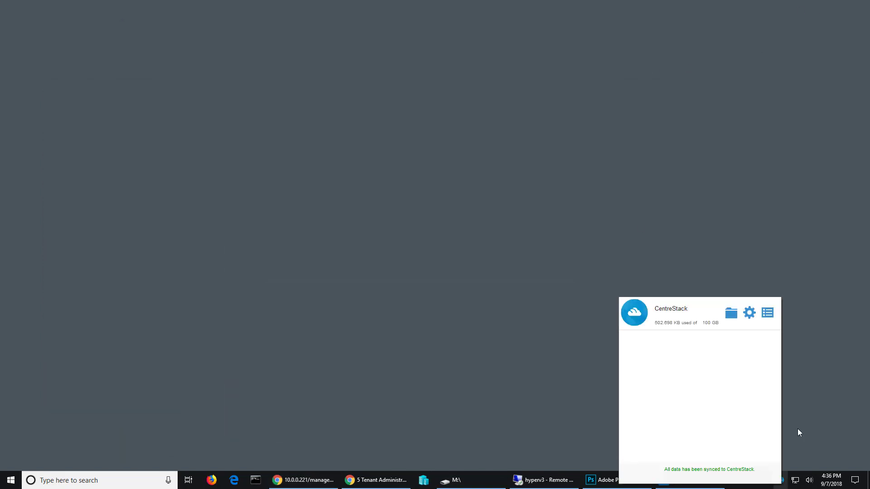
pyautogui.click(769, 317)
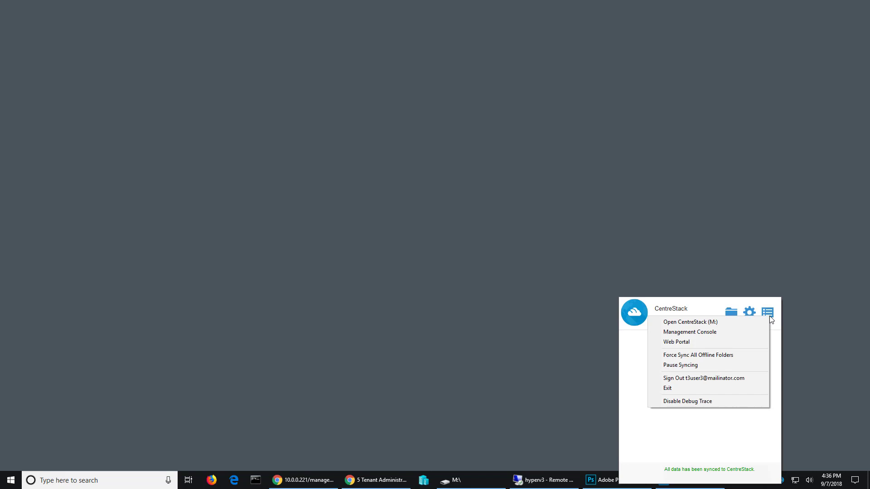
pyautogui.click(714, 380)
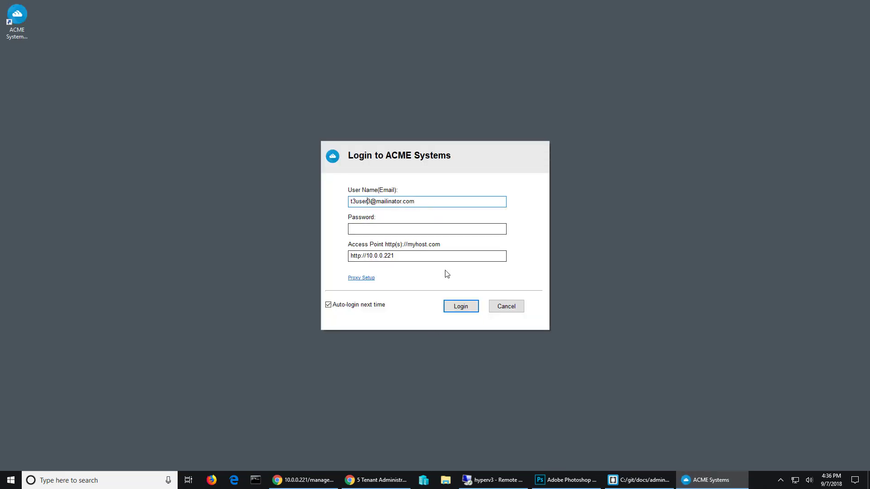
# Step: Log in to the ACME Systems client with T3 User2's email and account password
pyautogui.press('Delete')
pyautogui.write('2')
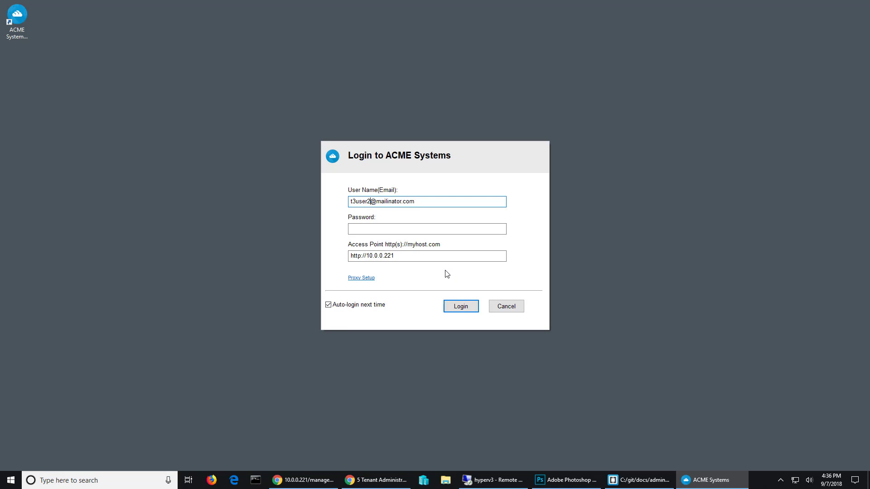
pyautogui.press('Tab')
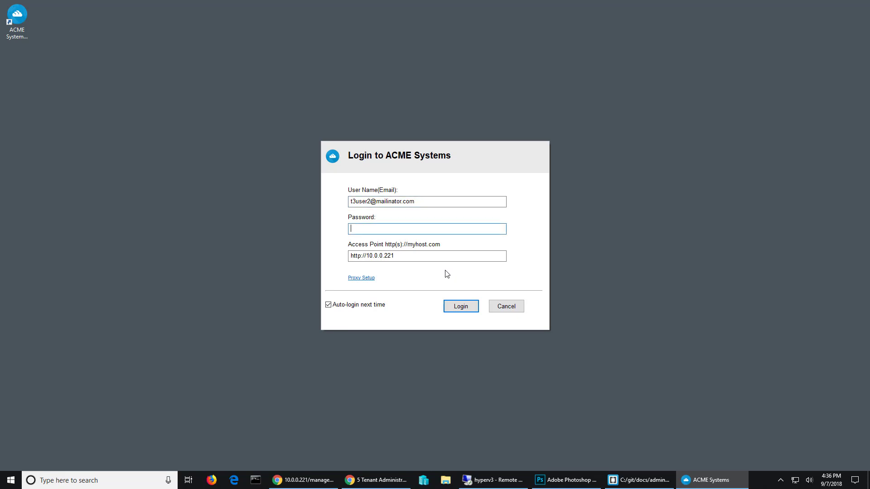
pyautogui.write('********')
pyautogui.press('Return')
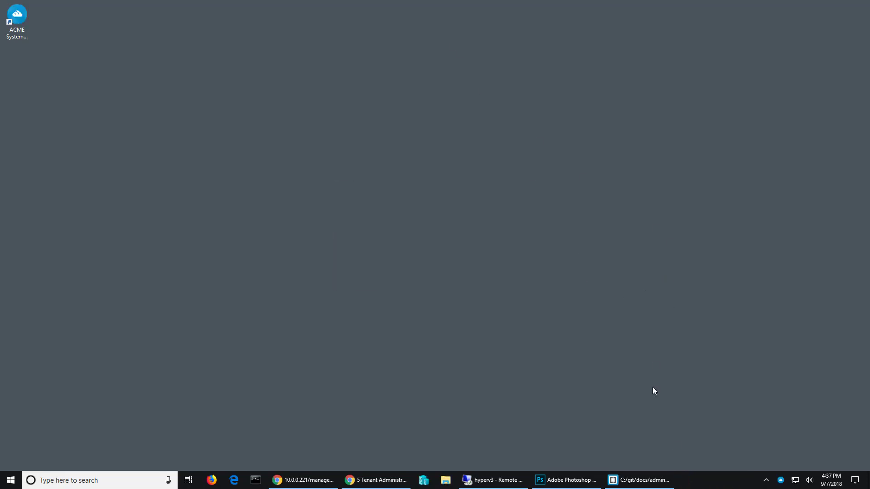
# Step: Open the cloud drive from the CentreStack client, check its Documents, Pictures and T3 Team Folder contents, and close the window
pyautogui.click(781, 481)
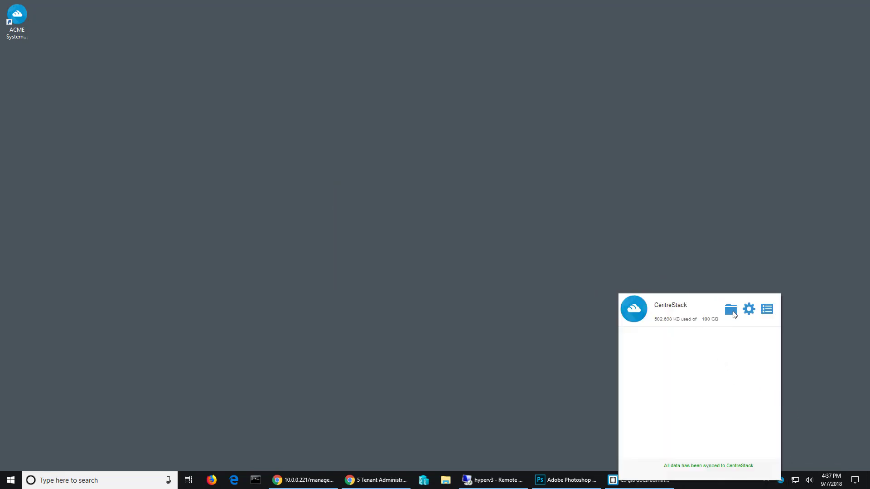
pyautogui.click(731, 311)
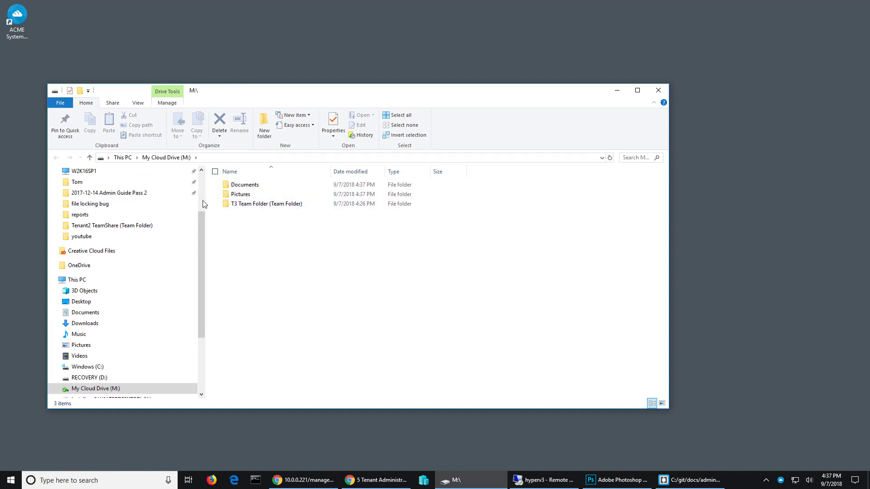
pyautogui.click(252, 184)
pyautogui.doubleClick(252, 185)
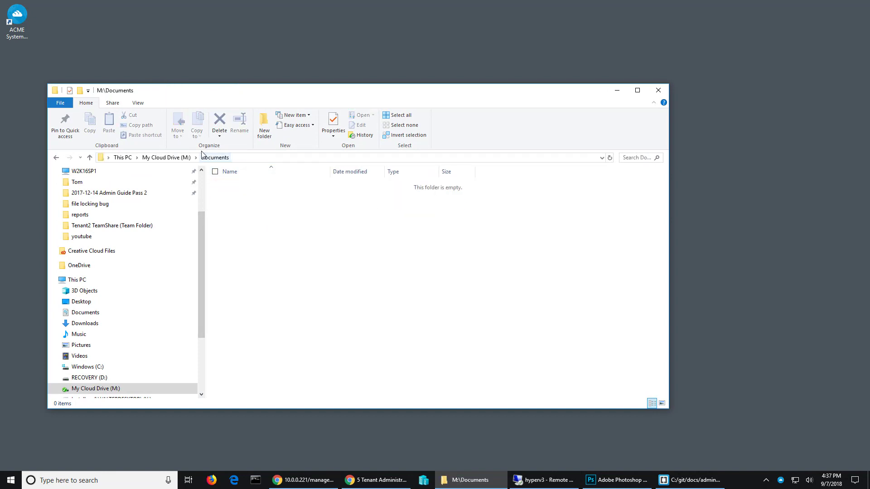
pyautogui.click(174, 158)
pyautogui.doubleClick(240, 193)
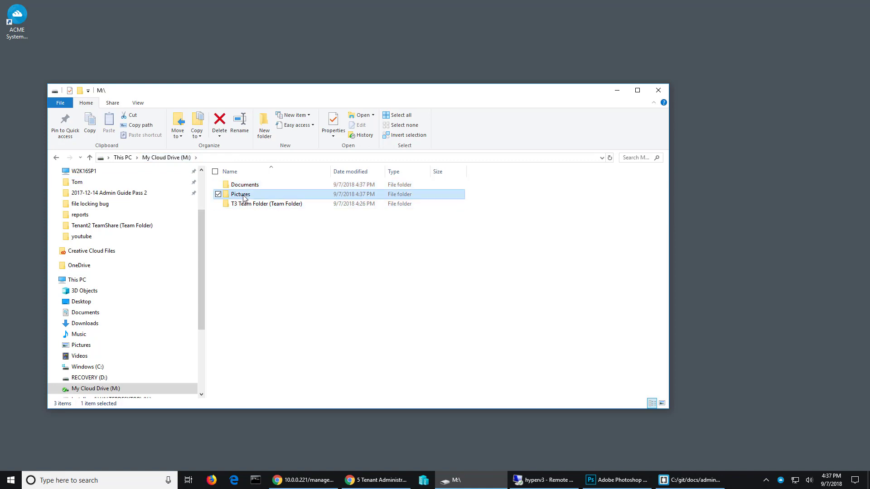
pyautogui.click(174, 157)
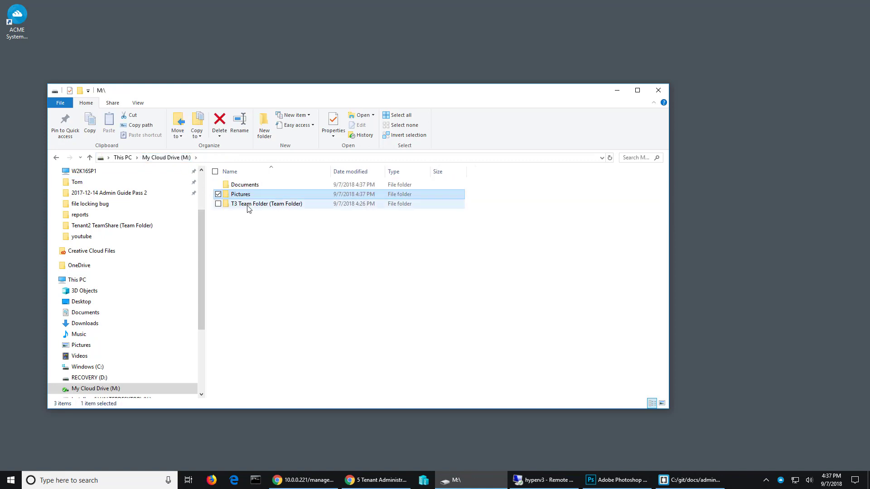
pyautogui.doubleClick(248, 203)
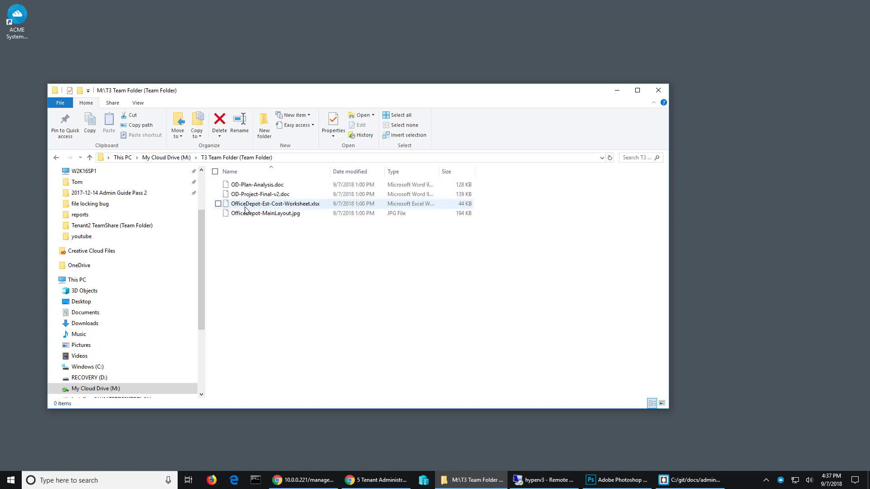
pyautogui.click(172, 158)
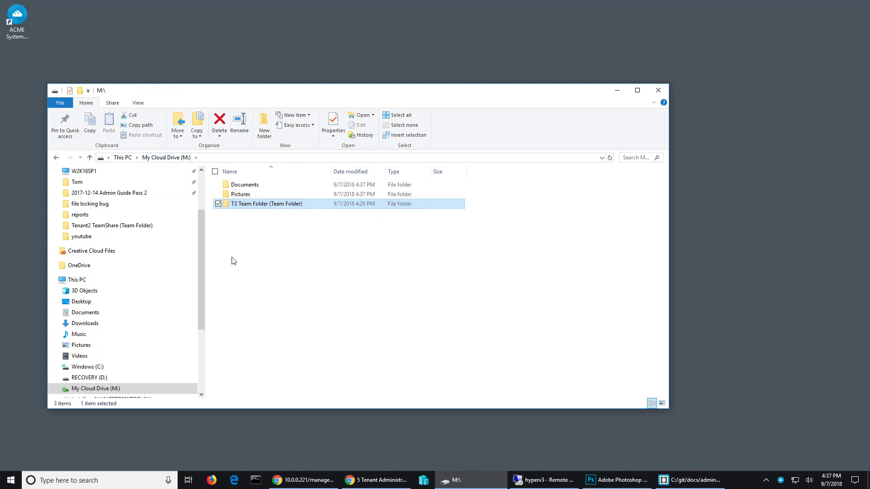
pyautogui.click(658, 91)
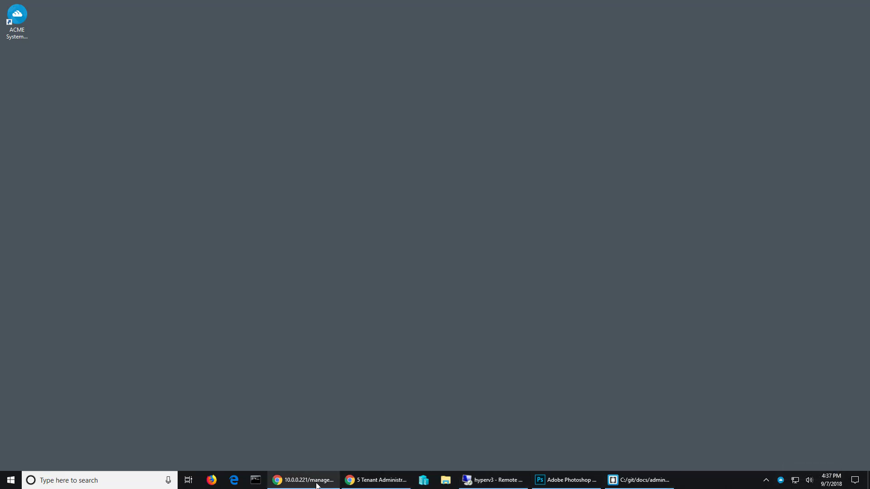
# Step: Disable default folder creation (Documents, Pictures) in Tenant 3's Home Directory group policy and save the change
pyautogui.click(298, 480)
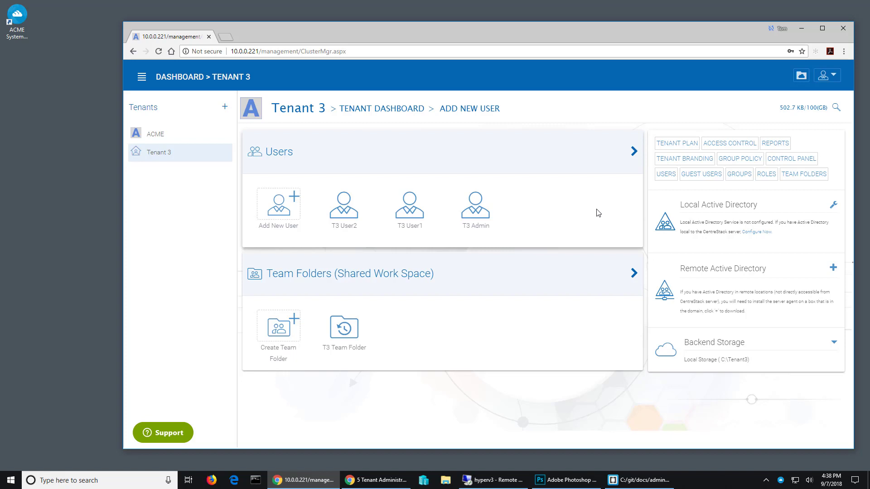
pyautogui.click(740, 159)
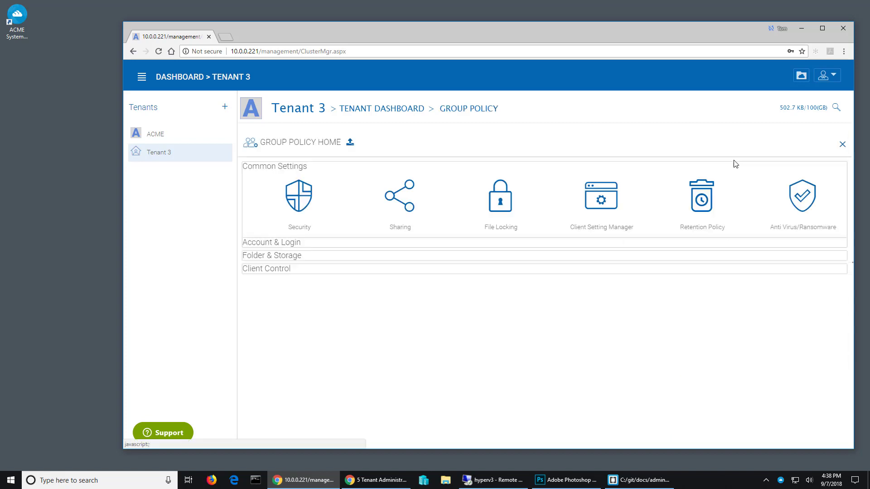
pyautogui.click(282, 260)
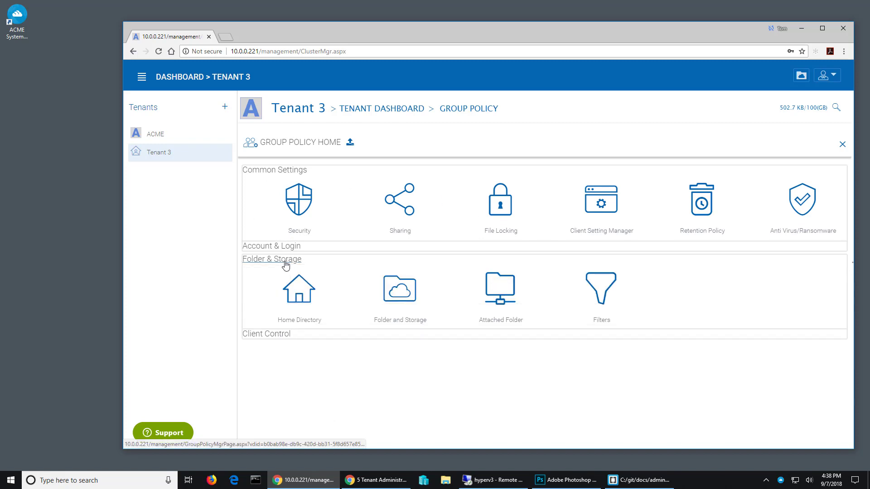
pyautogui.click(297, 296)
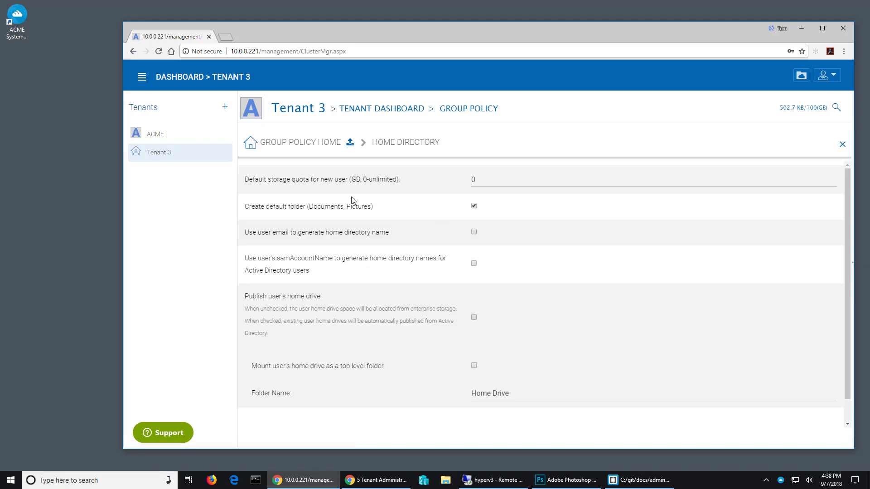
pyautogui.click(474, 207)
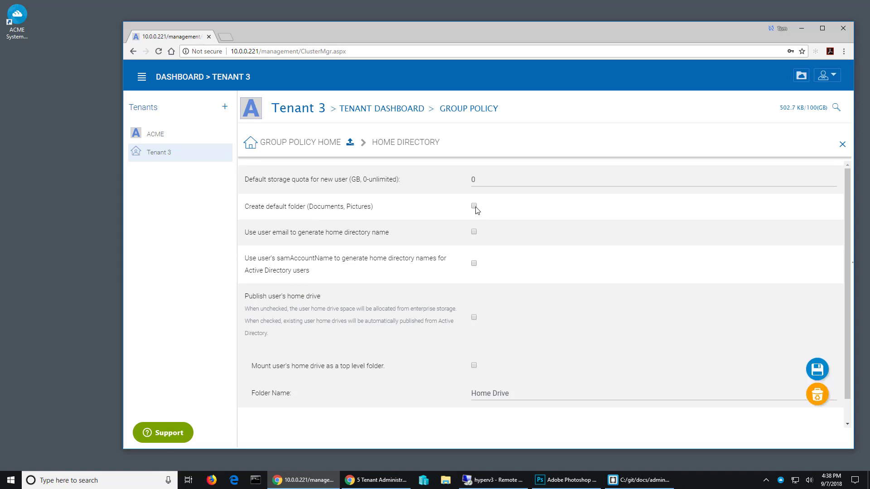
pyautogui.click(818, 370)
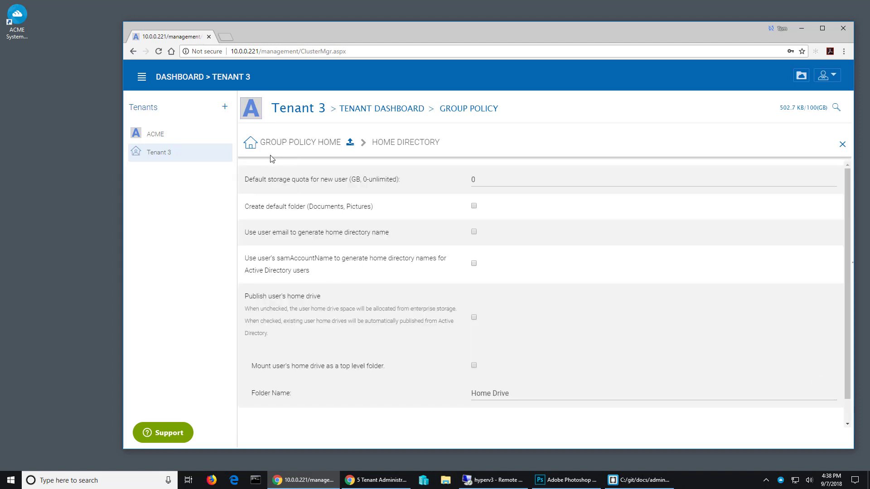
# Step: Disable Create shortcut on Desktop in Tenant 3's Native Client group policy and save the change
pyautogui.click(296, 142)
pyautogui.click(271, 339)
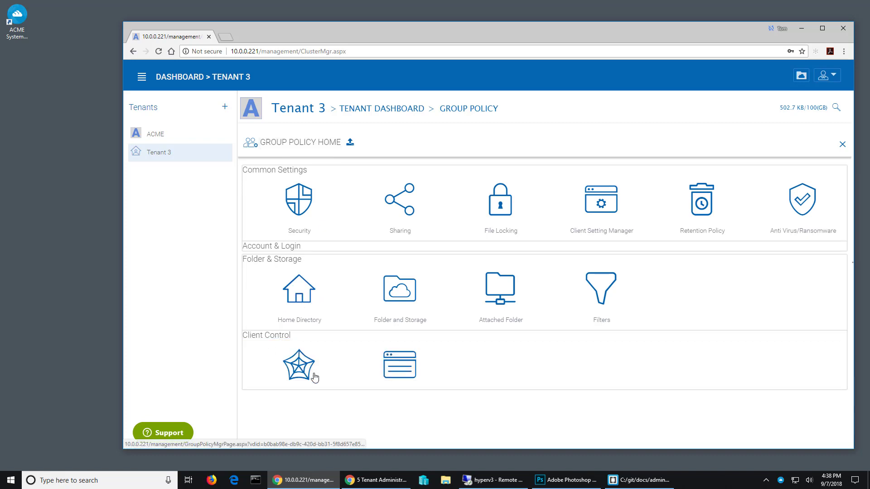
pyautogui.click(397, 369)
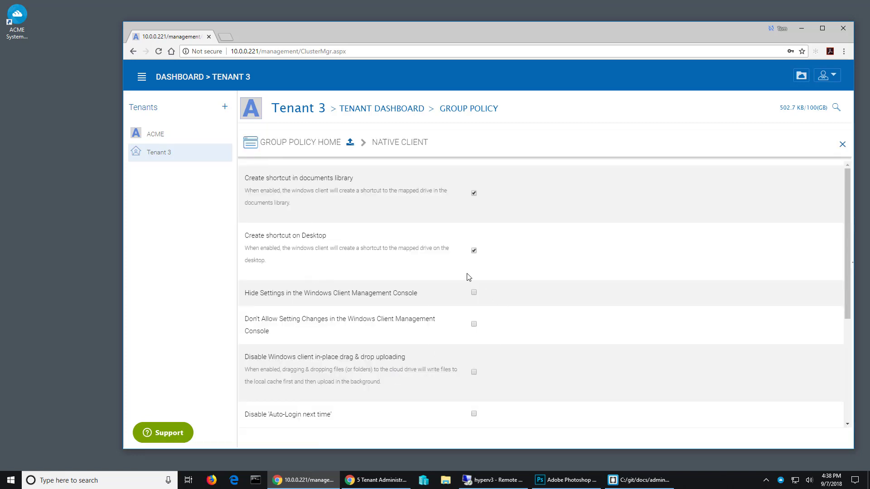
pyautogui.click(474, 251)
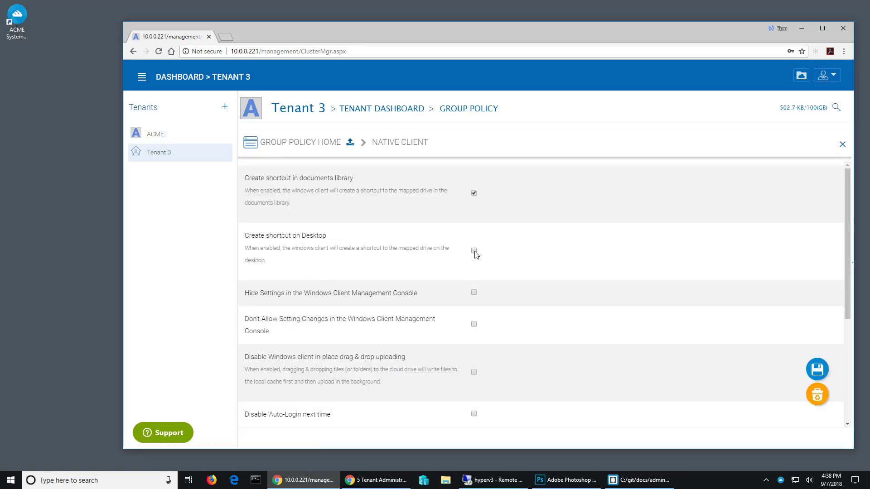
pyautogui.click(823, 375)
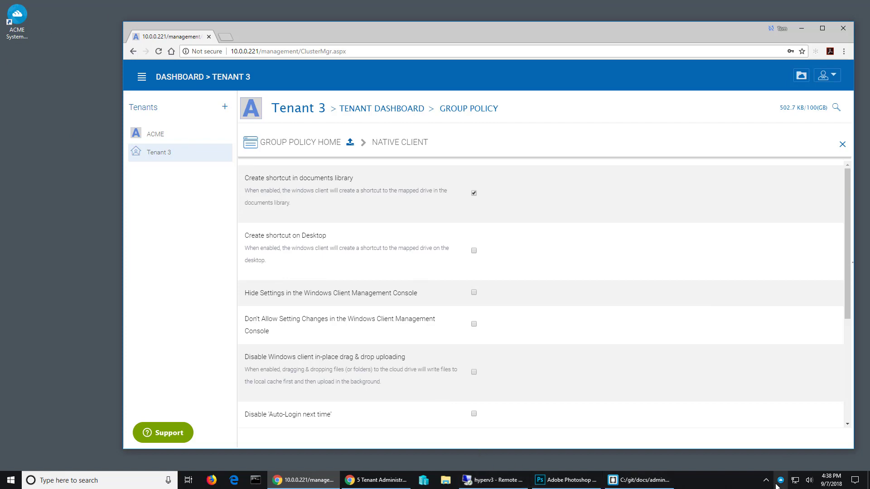
# Step: Add a new native user to Tenant 3 with first name T3, last name User3 and the user's email
pyautogui.moveTo(781, 484)
pyautogui.click(359, 110)
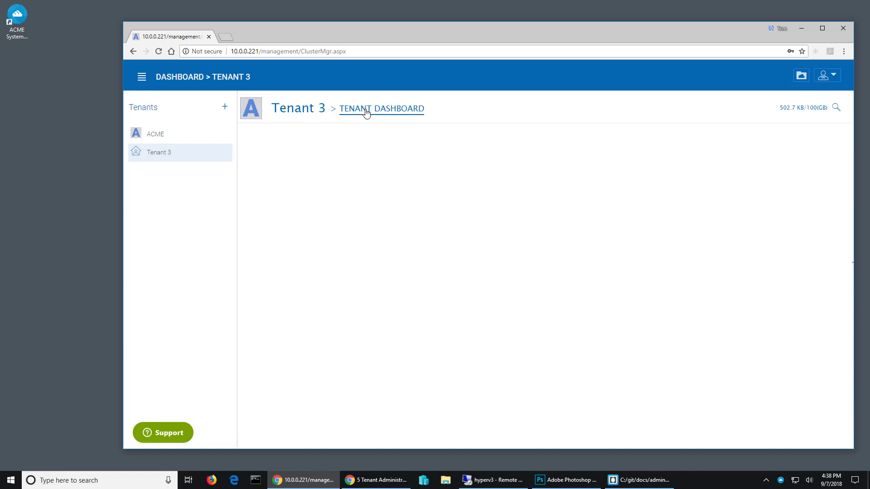
pyautogui.click(278, 206)
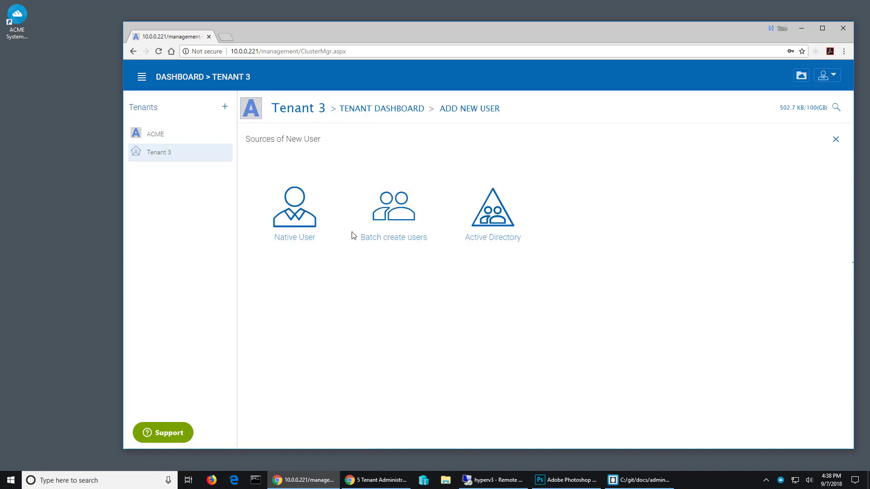
pyautogui.click(409, 216)
pyautogui.write('T3')
pyautogui.press('Tab')
pyautogui.write('User')
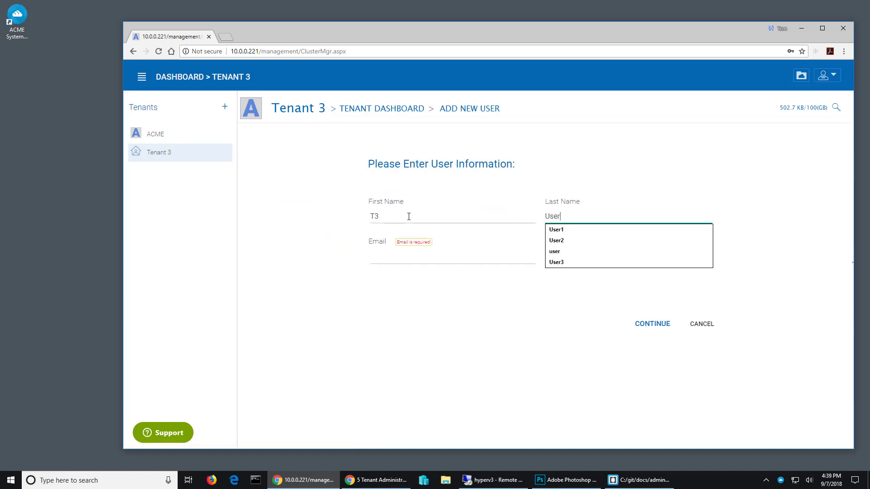
pyautogui.write('3')
pyautogui.press('Tab')
pyautogui.write('t')
pyautogui.click(412, 313)
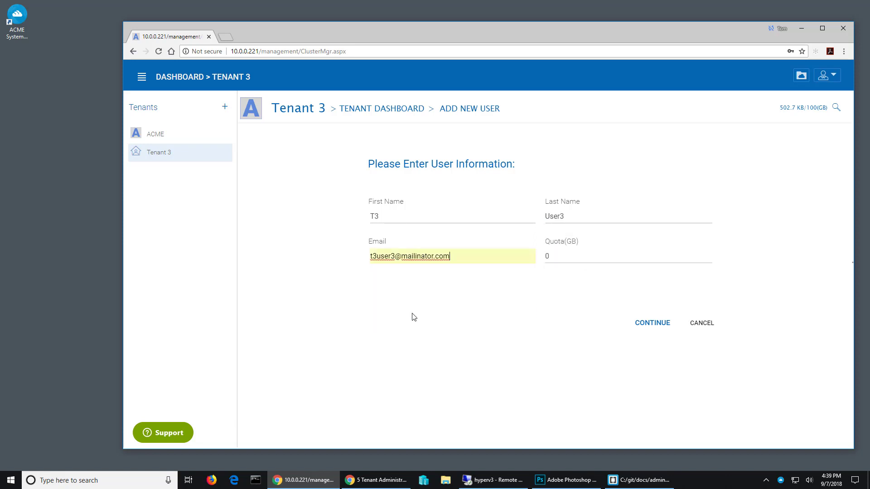
pyautogui.click(652, 323)
# Step: Turn off the system-generated password and welcome email, enter and repeat the account password, and commit the user without team folder access
pyautogui.click(367, 191)
pyautogui.click(368, 263)
pyautogui.click(390, 223)
pyautogui.write('••')
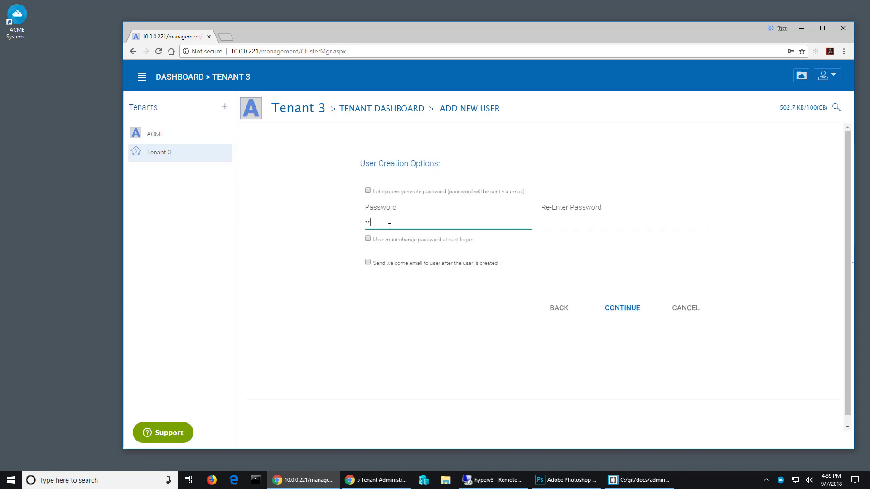
pyautogui.write('••••••')
pyautogui.press('Tab')
pyautogui.write('••••••••')
pyautogui.press('Return')
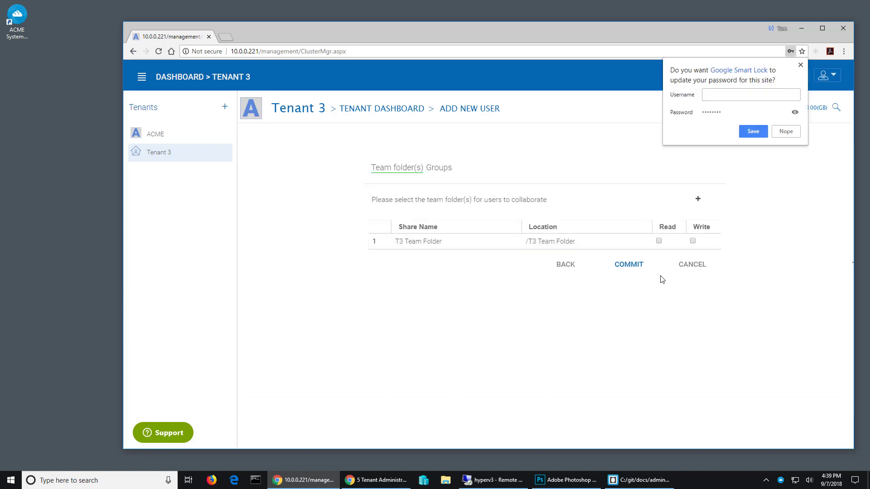
pyautogui.click(636, 270)
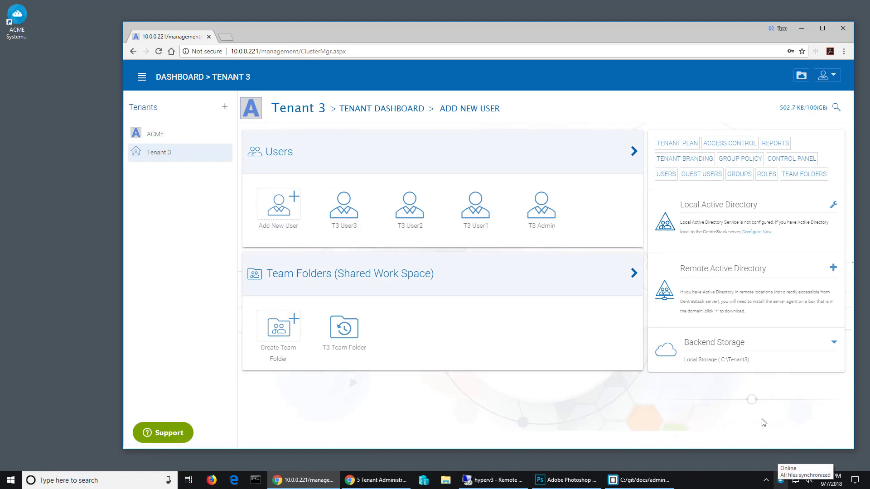
# Step: Minimize the browser and sign T3 User2 out of the CentreStack desktop client
pyautogui.click(802, 28)
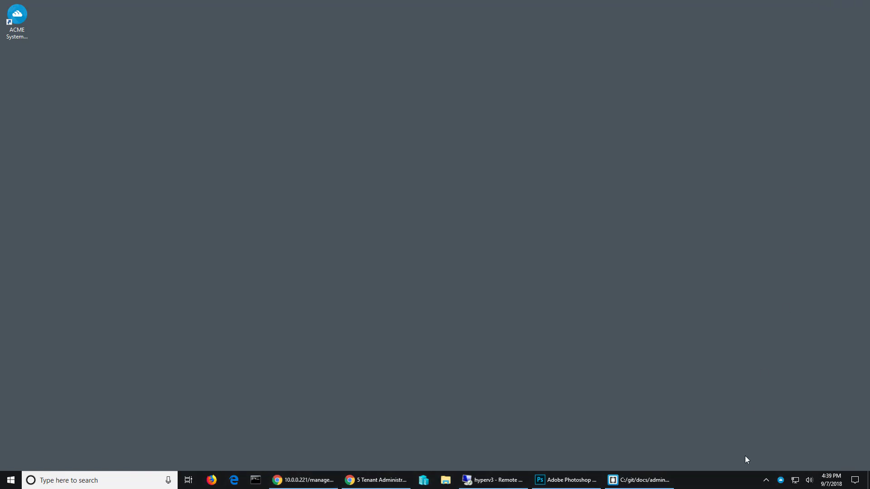
pyautogui.click(780, 481)
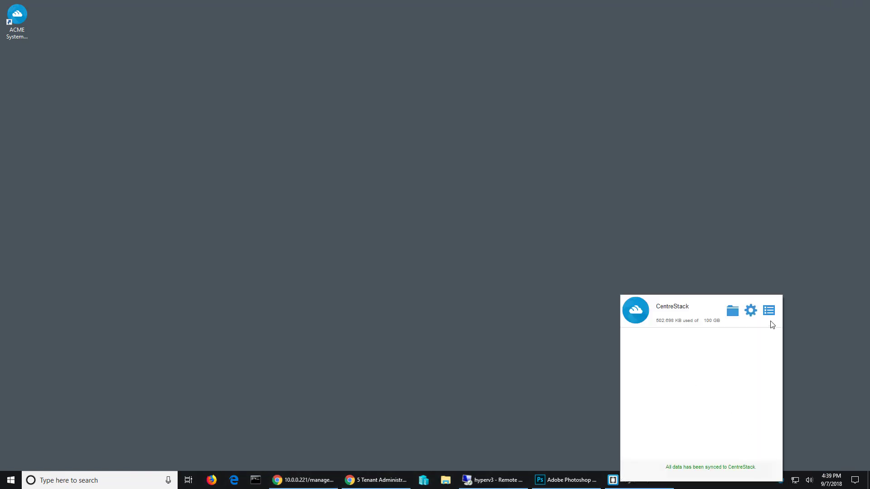
pyautogui.click(768, 312)
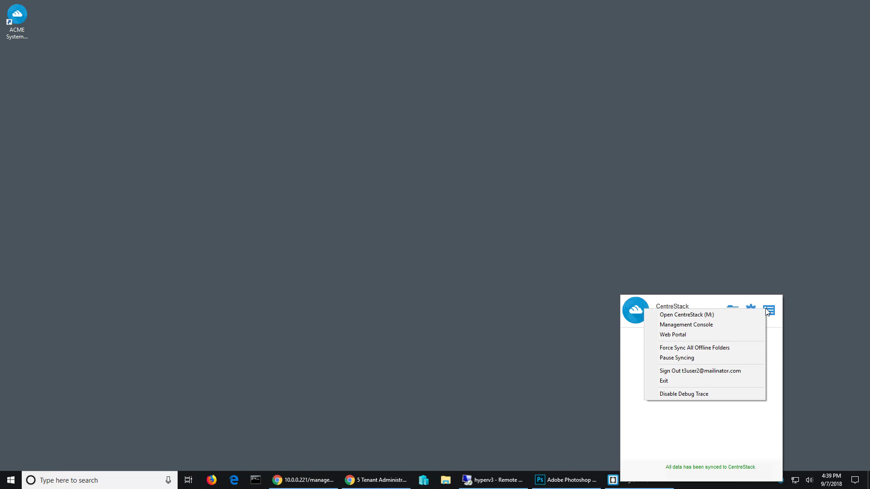
pyautogui.click(736, 370)
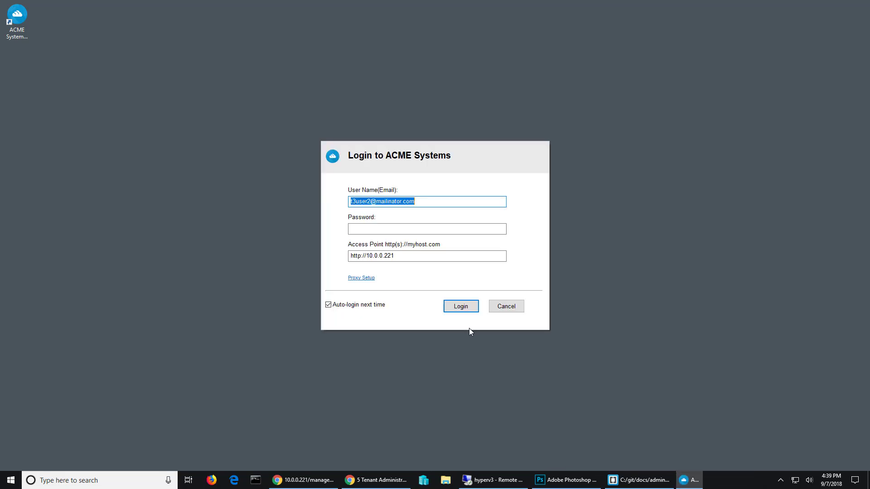
# Step: Log in to the ACME Systems client with T3 User3's email and account password
pyautogui.click(368, 202)
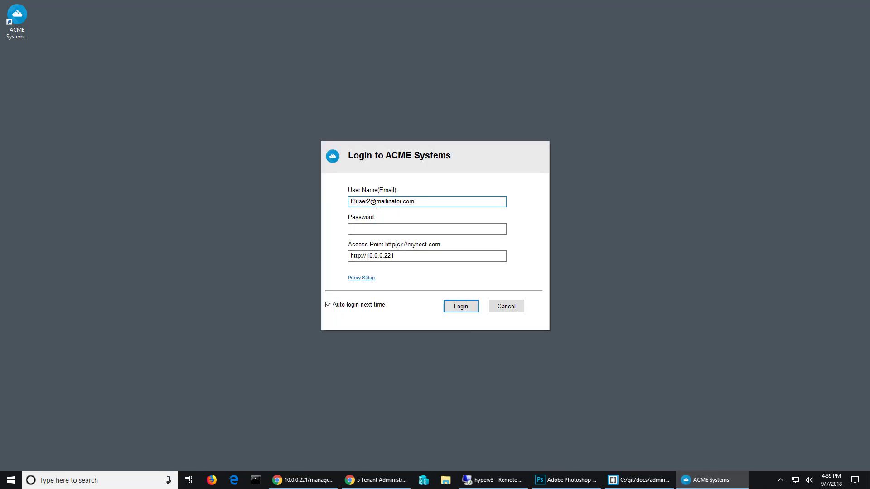
pyautogui.write('3')
pyautogui.press('Delete')
pyautogui.click(401, 230)
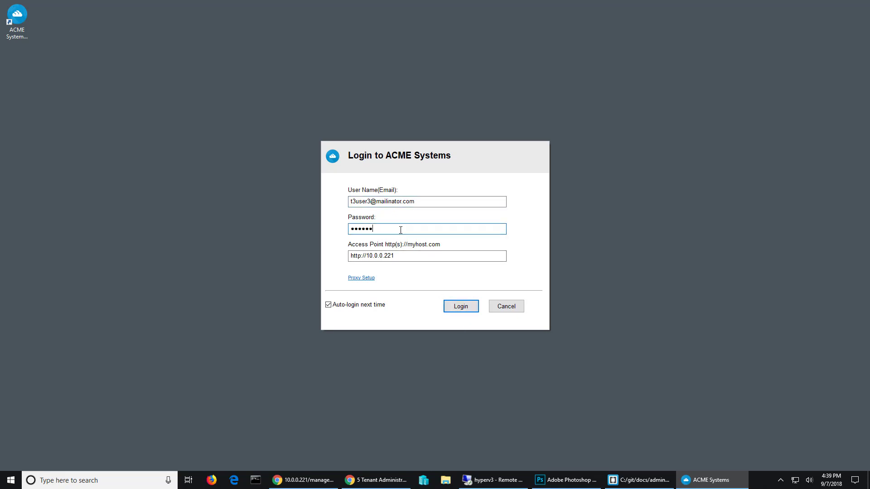
pyautogui.press('Return')
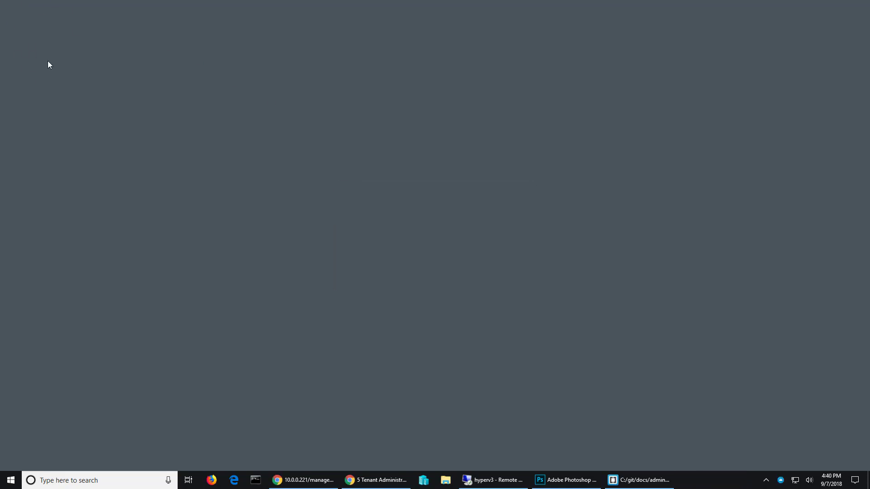
# Step: Open T3 User3's cloud drive from the CentreStack client, enlarge and reposition its window, and check the drive for default folders
pyautogui.click(780, 480)
pyautogui.click(729, 307)
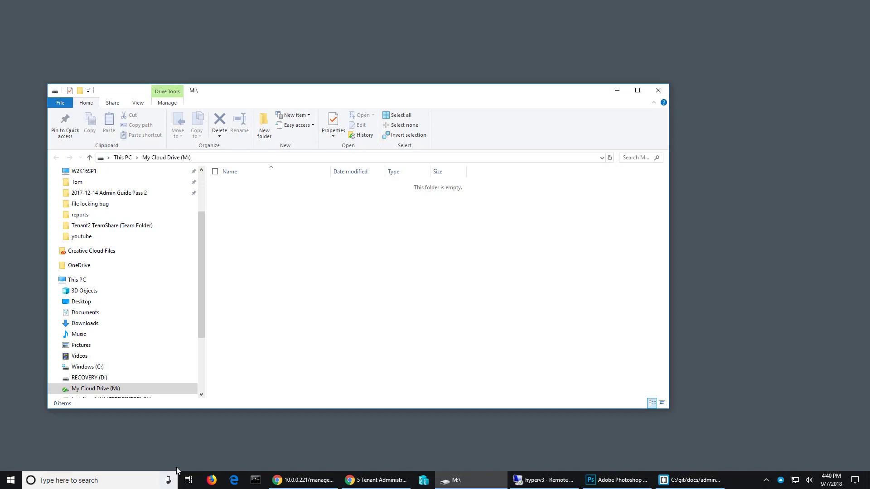
pyautogui.moveTo(279, 413); pyautogui.dragTo(276, 443)
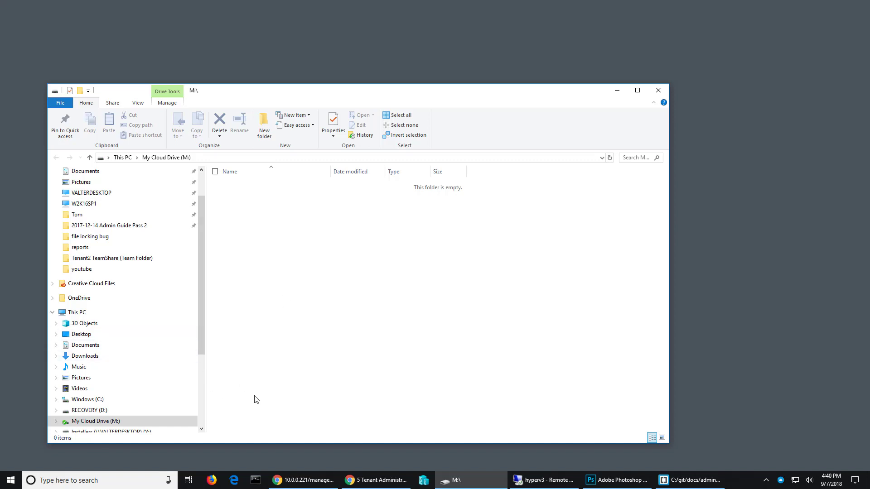
pyautogui.rightClick(273, 216)
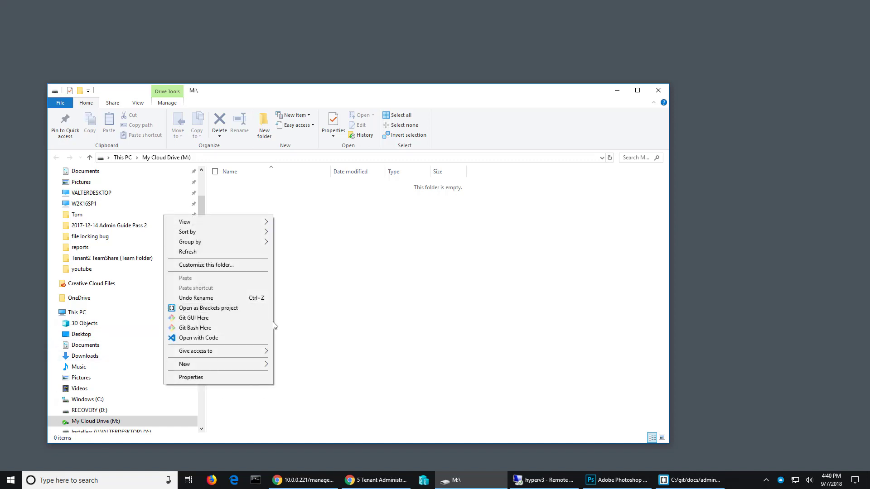
pyautogui.click(325, 313)
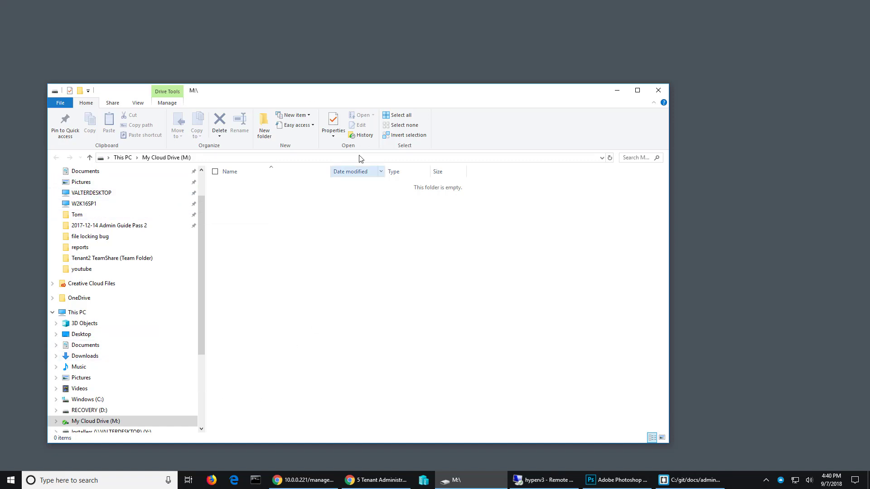
pyautogui.moveTo(402, 94); pyautogui.dragTo(487, 84)
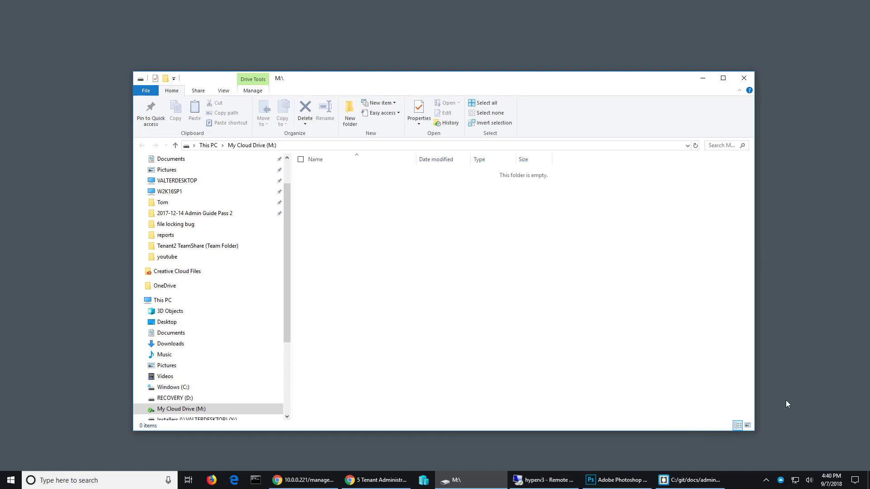
# Step: Sign T3 User3 out of the CentreStack desktop client
pyautogui.click(780, 480)
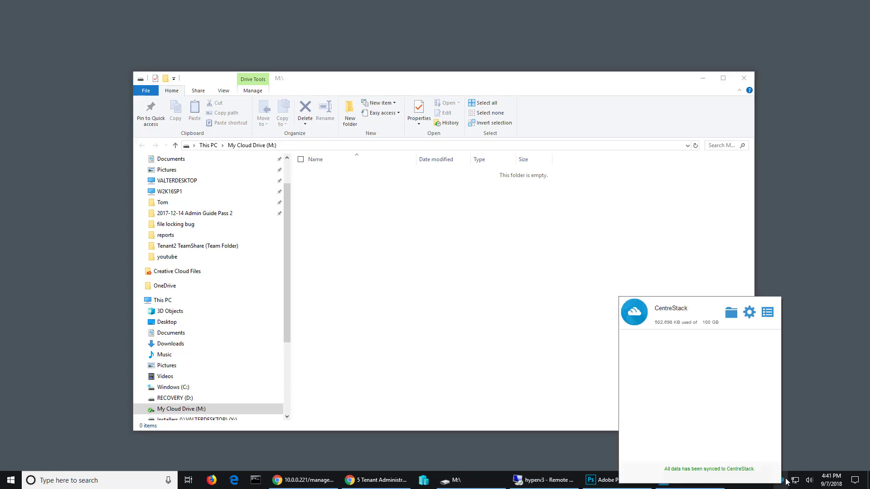
pyautogui.click(767, 313)
pyautogui.click(723, 382)
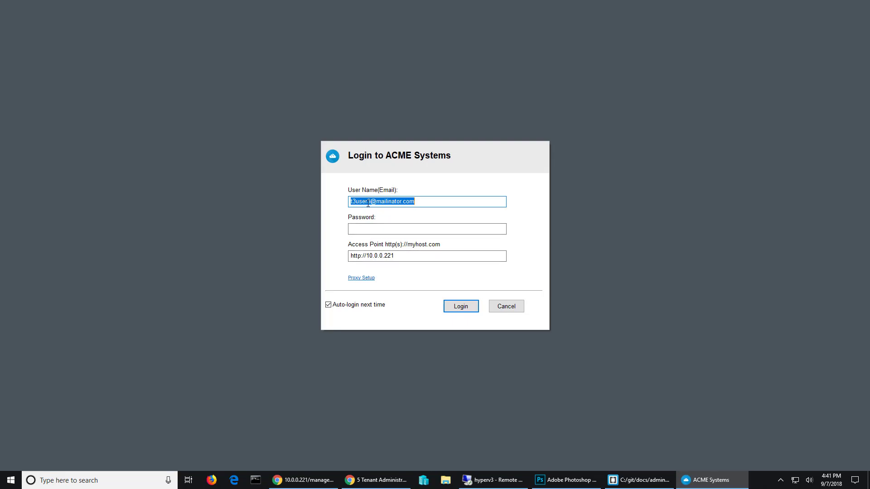
# Step: Log back in to the ACME Systems client with T3 User2's email and account password
pyautogui.click(368, 202)
pyautogui.write('2')
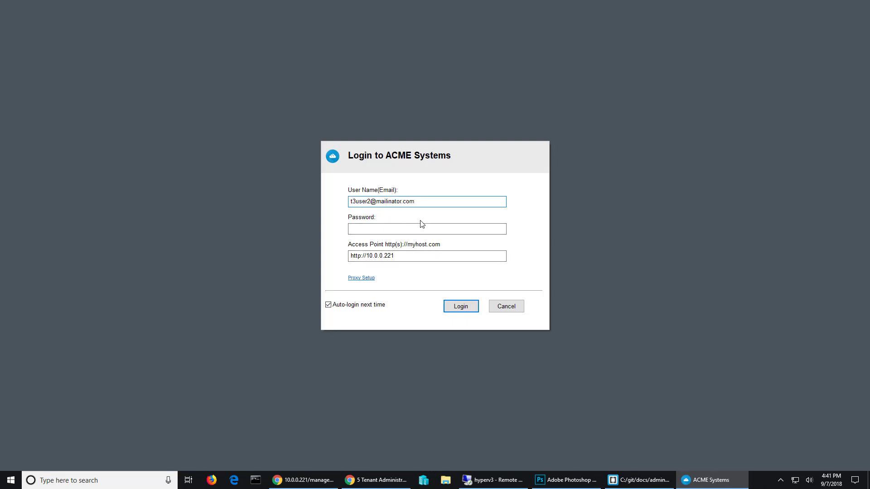
pyautogui.click(429, 230)
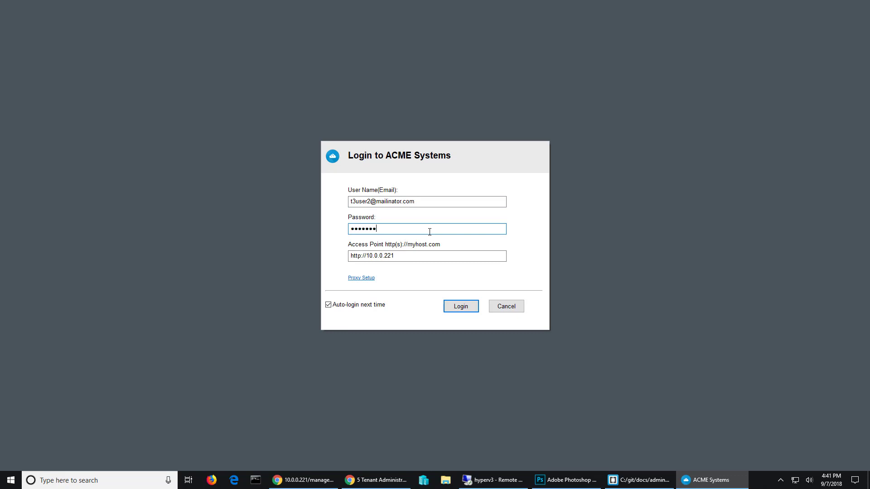
pyautogui.press('Return')
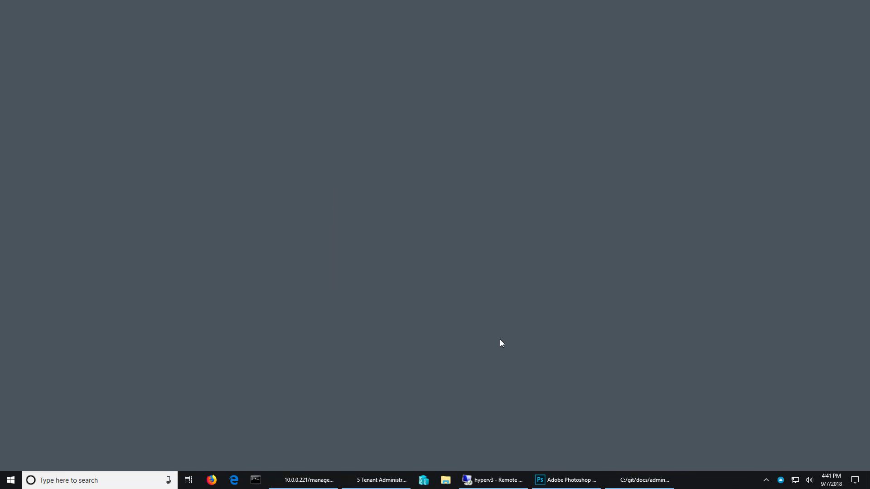
# Step: Open T3 User2's cloud drive from the CentreStack client, check its default folders, view the T3 Team Folder contents, and return to the drive root
pyautogui.rightClick(780, 480)
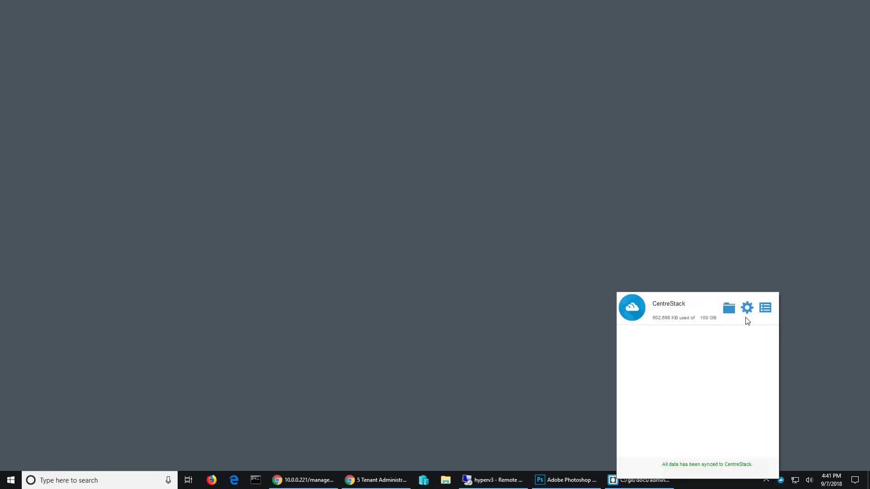
pyautogui.click(732, 307)
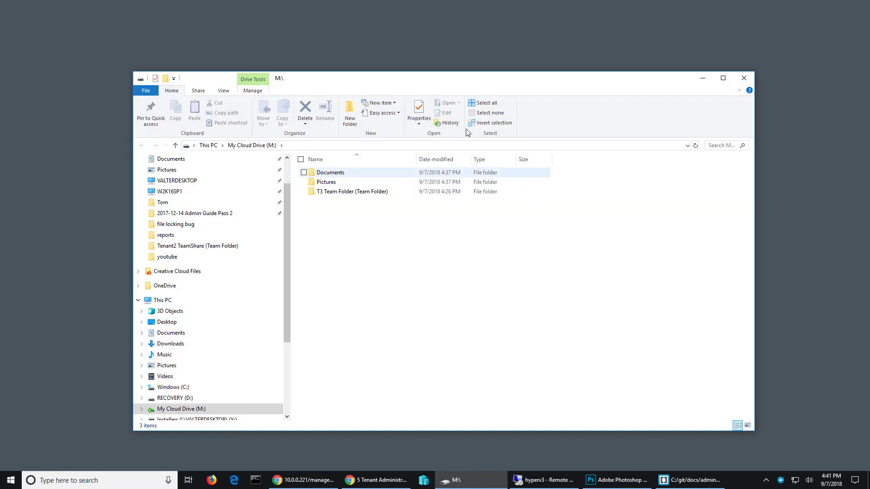
pyautogui.moveTo(453, 86); pyautogui.dragTo(453, 68)
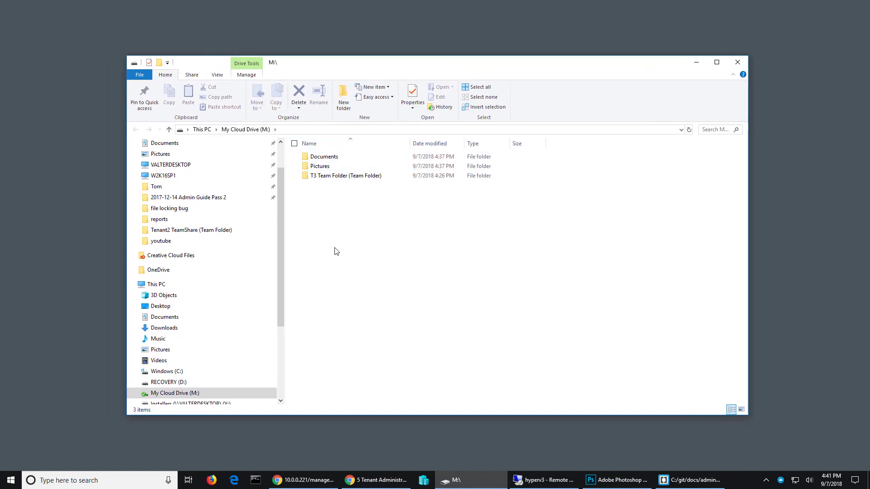
pyautogui.doubleClick(336, 177)
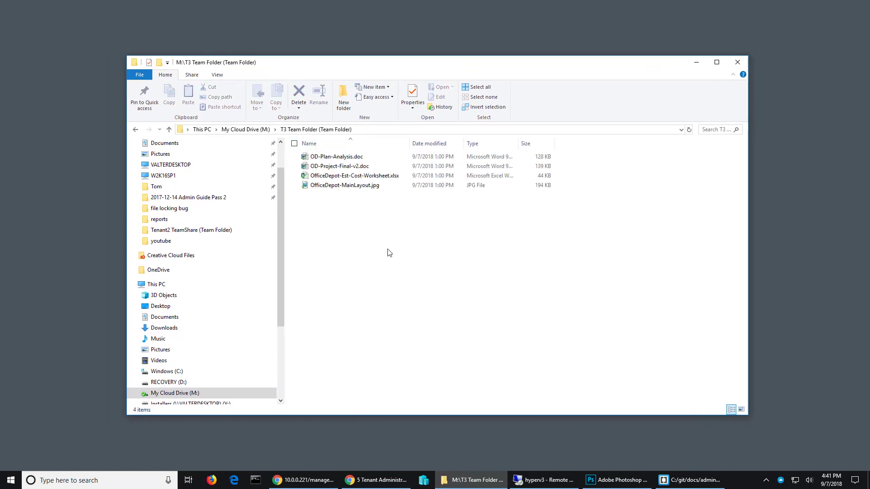
pyautogui.click(246, 130)
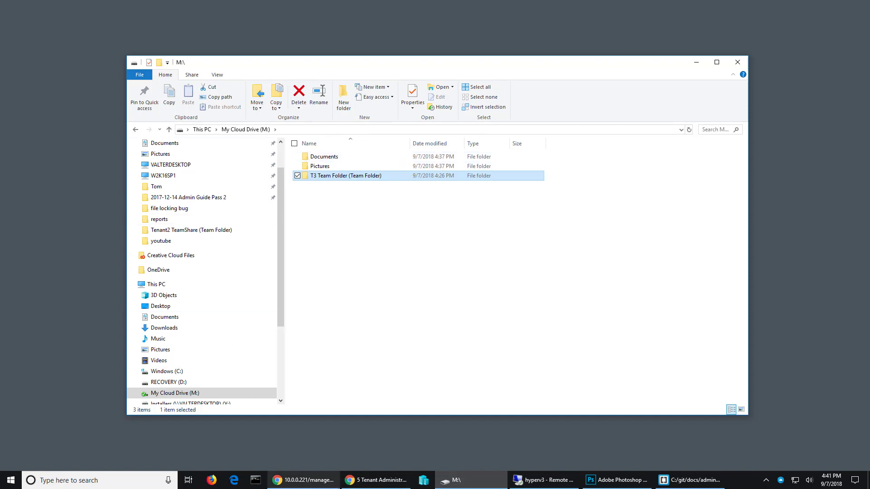
# Step: Switch to the CentreStack management site in Chrome and review Tenant 3's Native Client group policy settings for shortcut creation
pyautogui.click(325, 479)
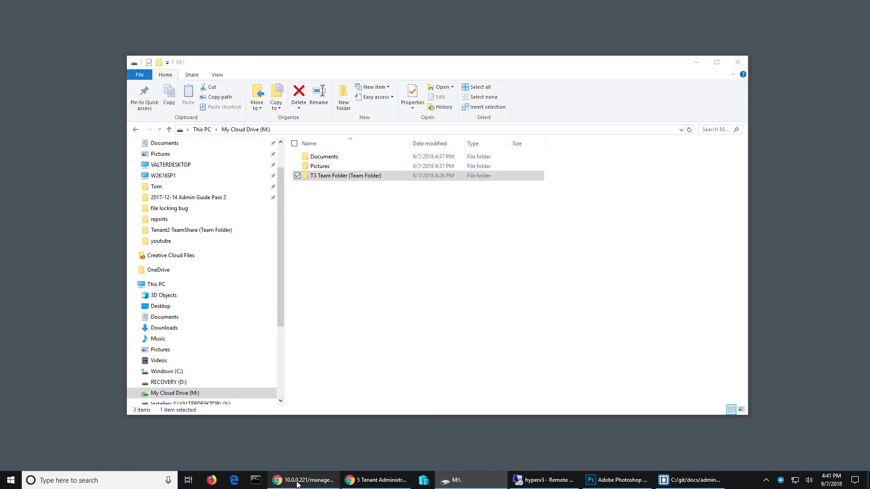
pyautogui.moveTo(369, 35); pyautogui.dragTo(324, 32)
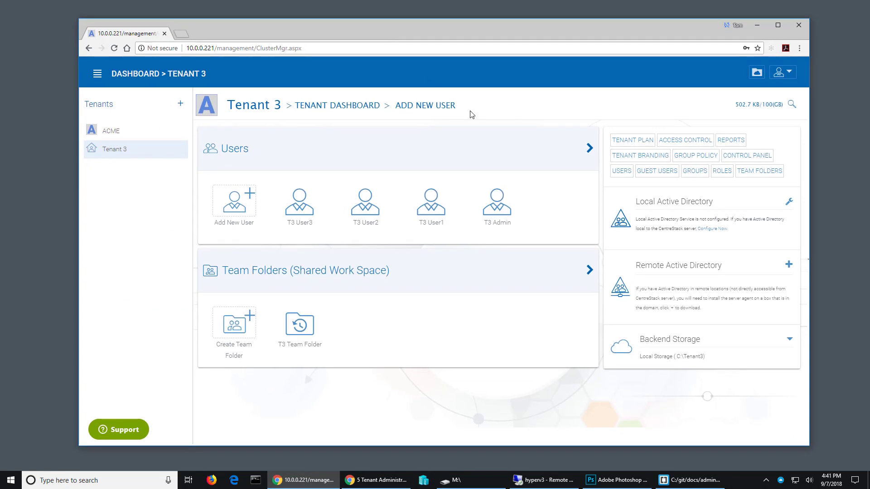
pyautogui.click(687, 158)
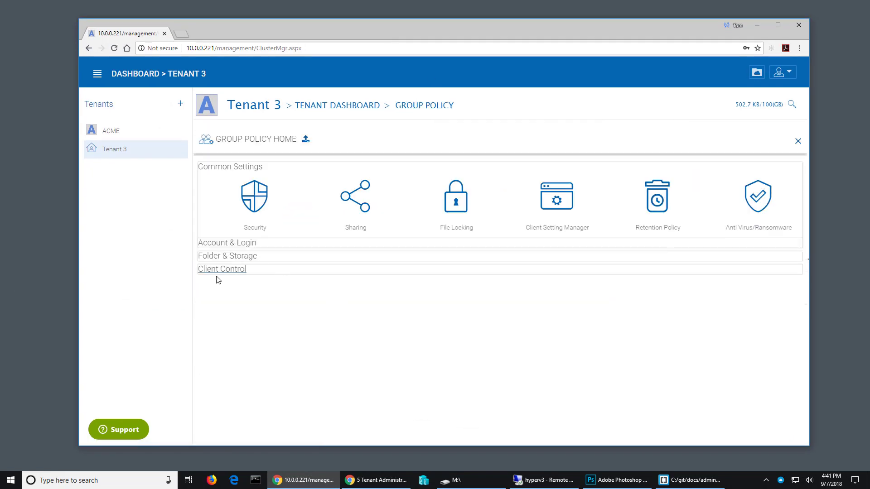
pyautogui.click(229, 271)
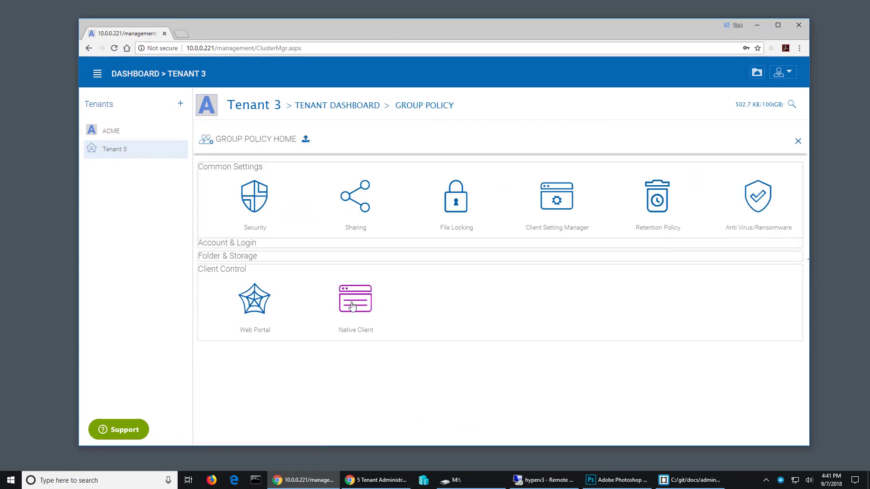
pyautogui.click(373, 320)
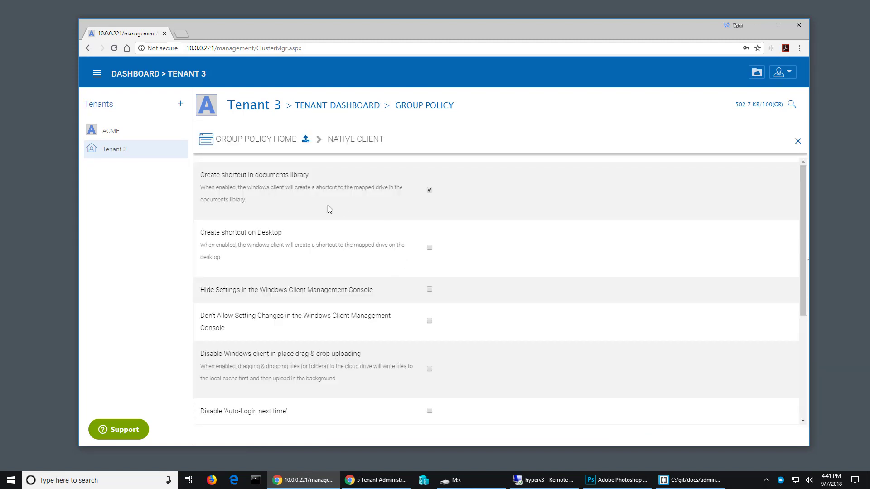
# Step: Return to the group policy home and review the Home Directory settings under Folder & Storage for default folder creation
pyautogui.click(248, 142)
pyautogui.click(247, 257)
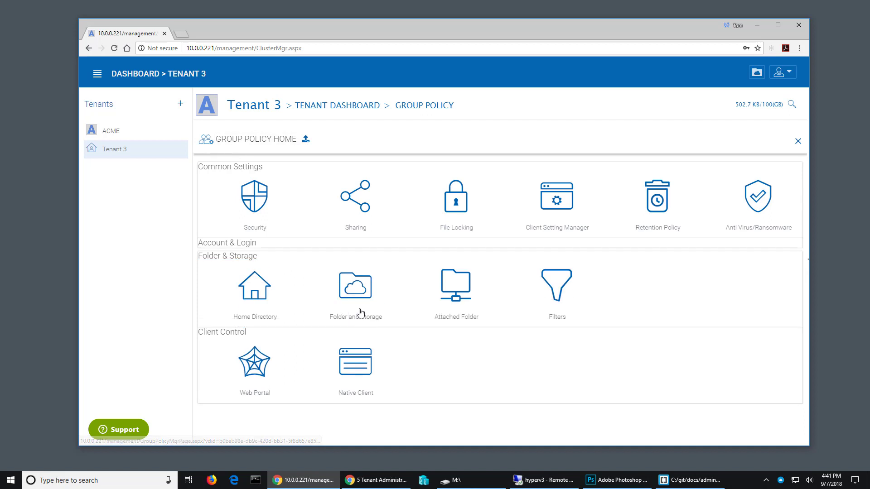
pyautogui.click(272, 291)
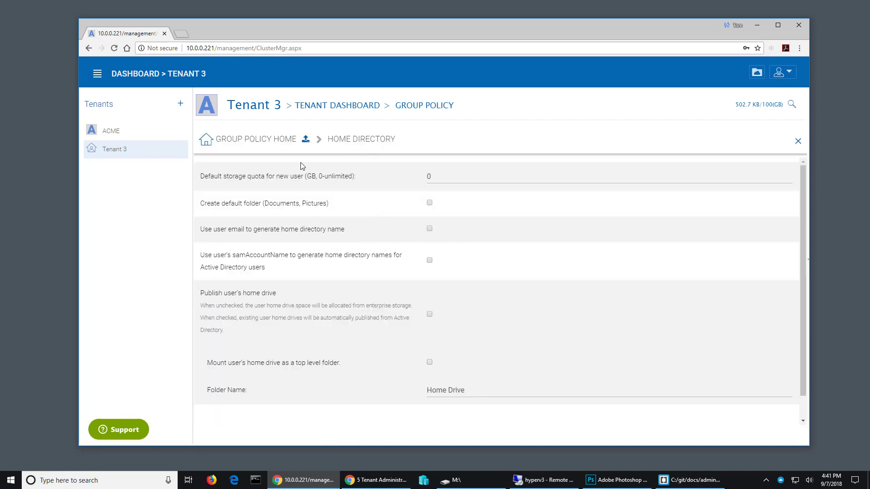